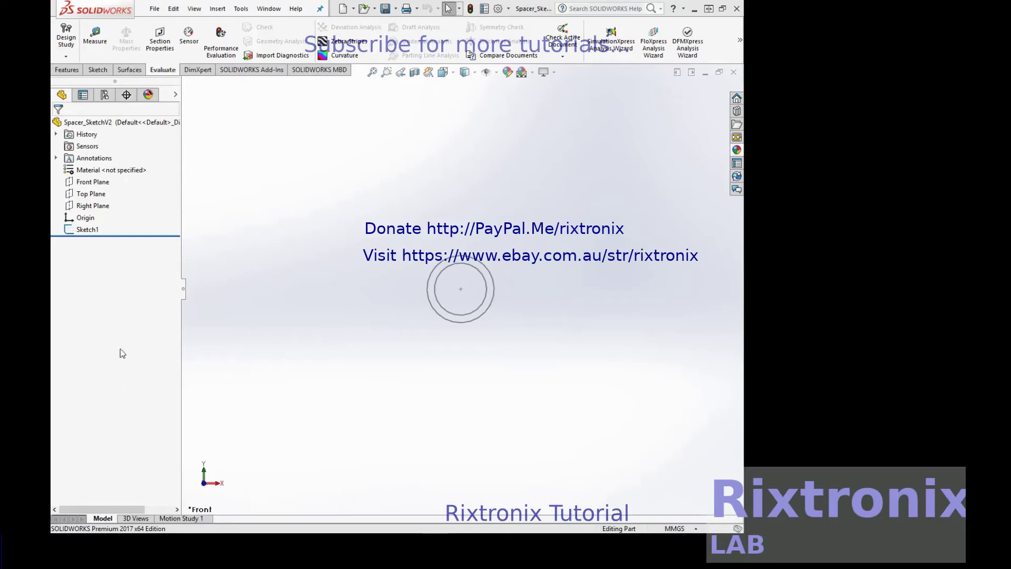
Step: Extrude the two-circle ring Sketch1 to a 50 mm blind depth, forming the tube
{"action": "left_click", "coordinate": [87, 230]}
{"action": "left_click", "coordinate": [68, 70]}
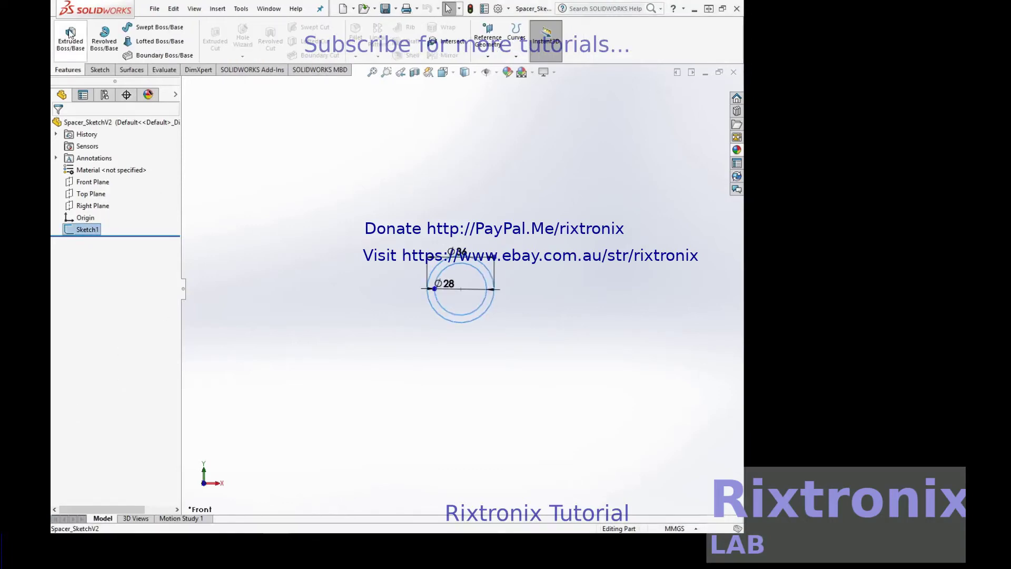
{"action": "left_click", "coordinate": [70, 38]}
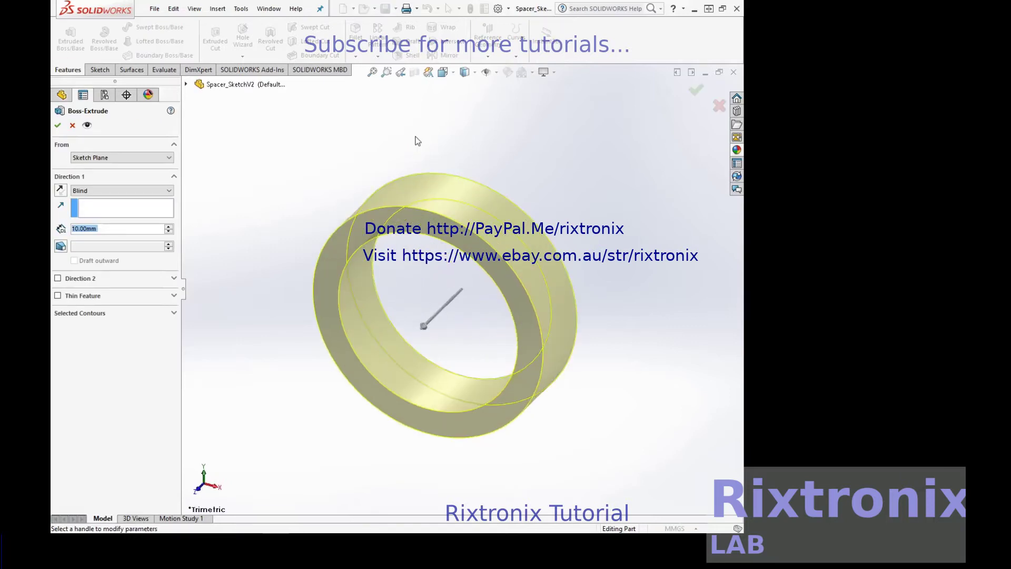
{"action": "left_click", "coordinate": [141, 229]}
{"action": "type", "text": "="}
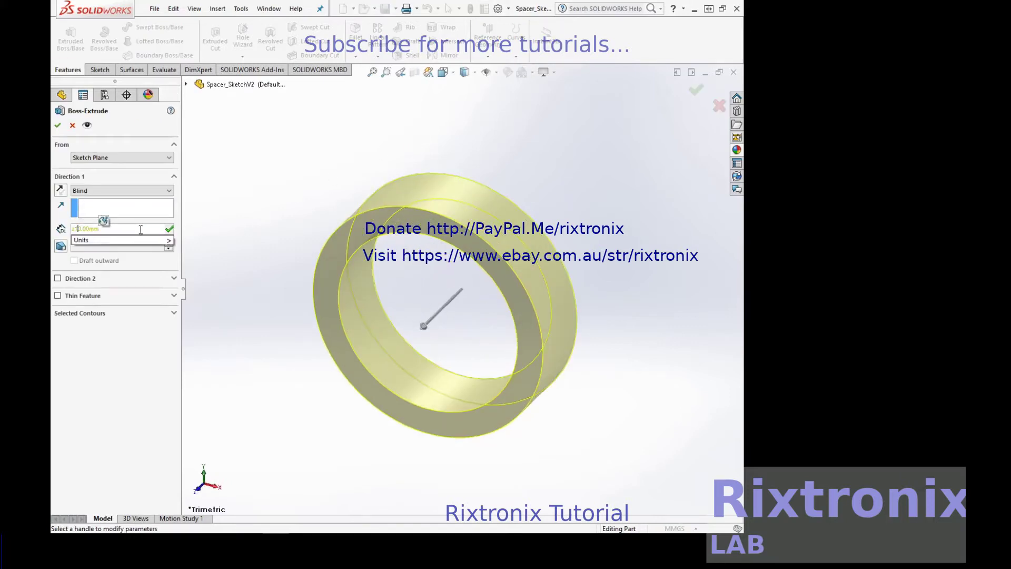
{"action": "key", "text": "BackSpace"}
{"action": "type", "text": "5"}
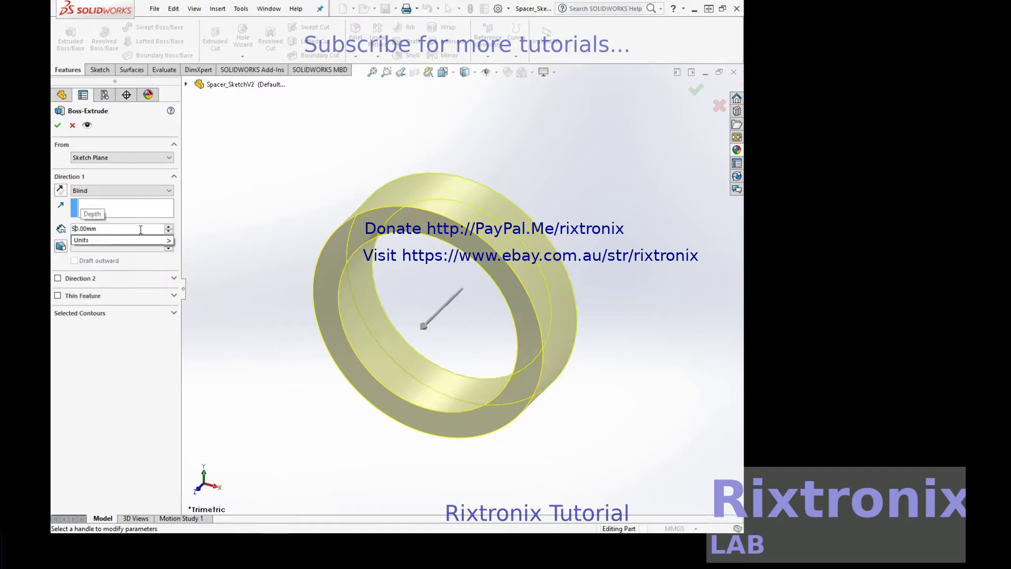
{"action": "key", "text": "Return"}
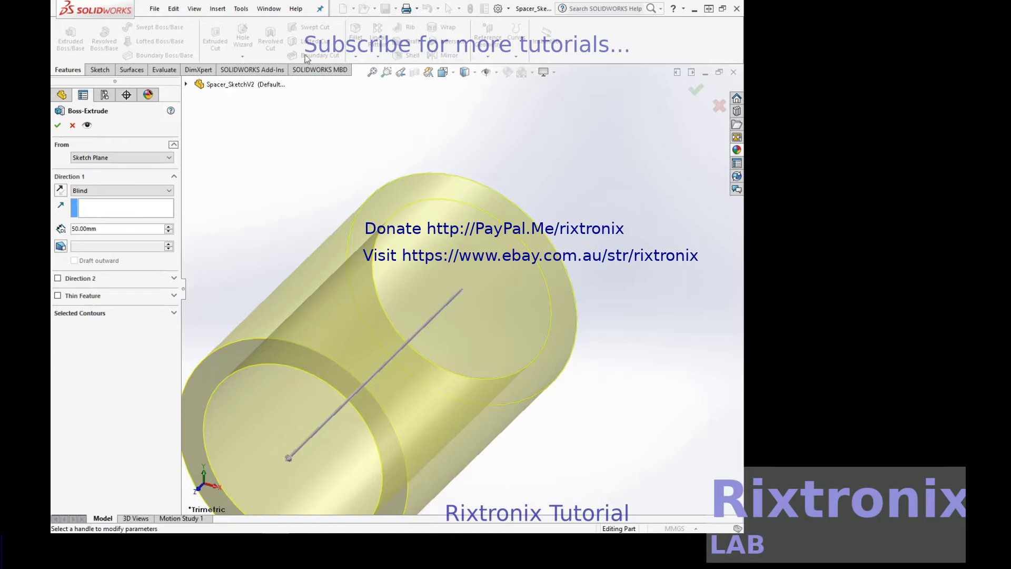
{"action": "left_click", "coordinate": [58, 125]}
Step: Apply the black Low Gloss plastic appearance to the whole tube body
{"action": "right_click", "coordinate": [581, 141]}
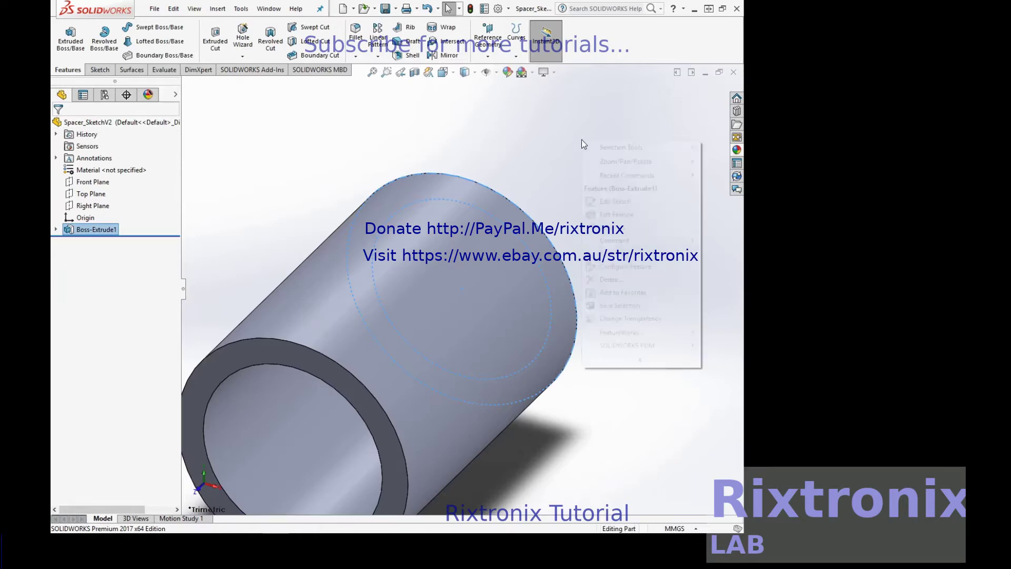
{"action": "left_click", "coordinate": [606, 112]}
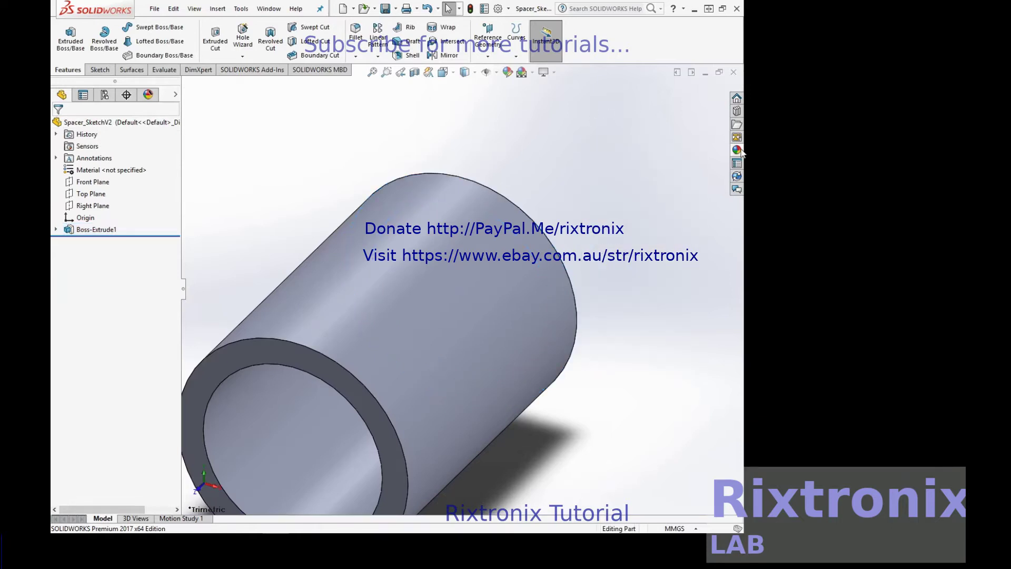
{"action": "left_click", "coordinate": [740, 151]}
{"action": "left_click", "coordinate": [573, 103]}
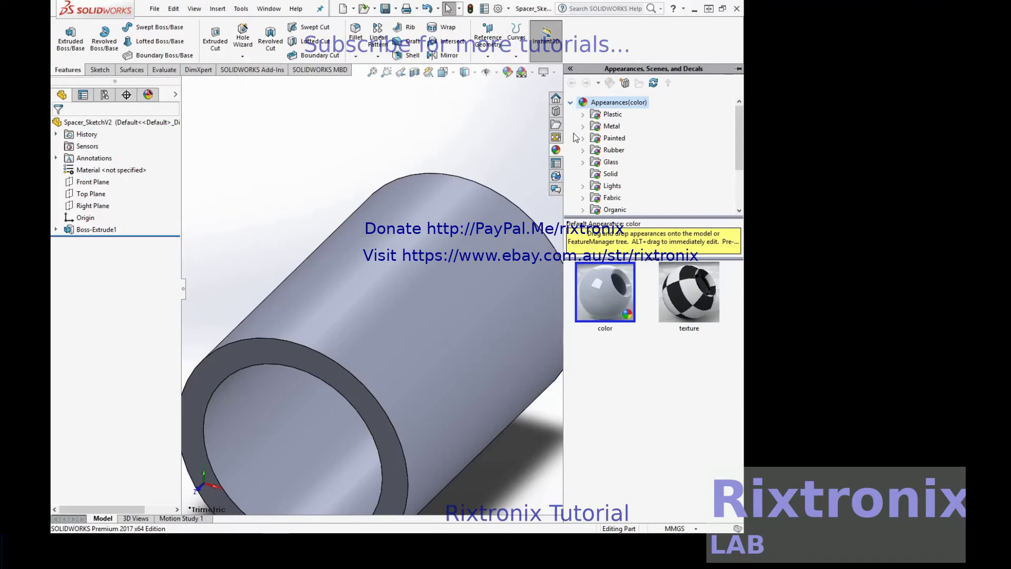
{"action": "left_click", "coordinate": [581, 116]}
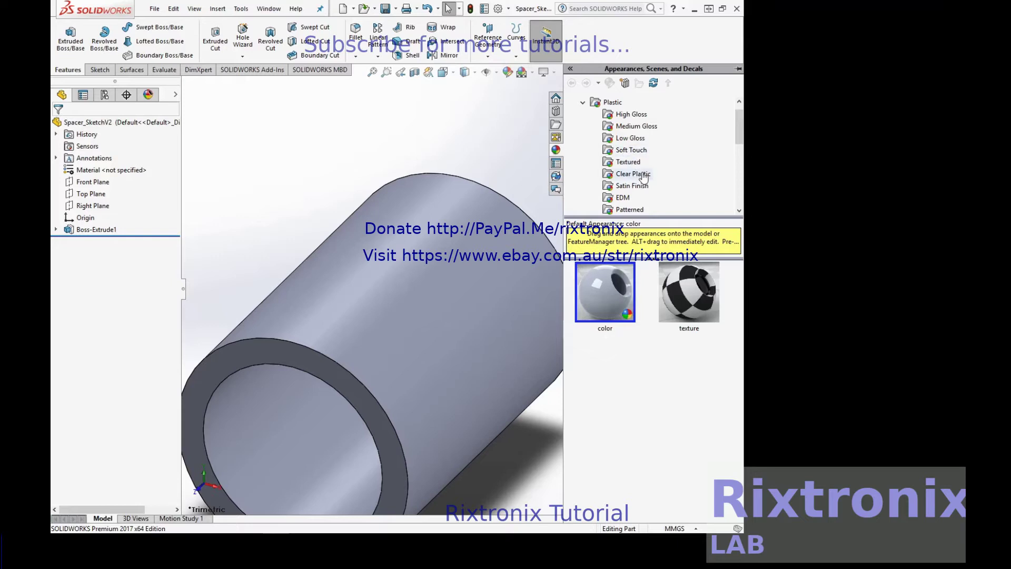
{"action": "left_click", "coordinate": [635, 139]}
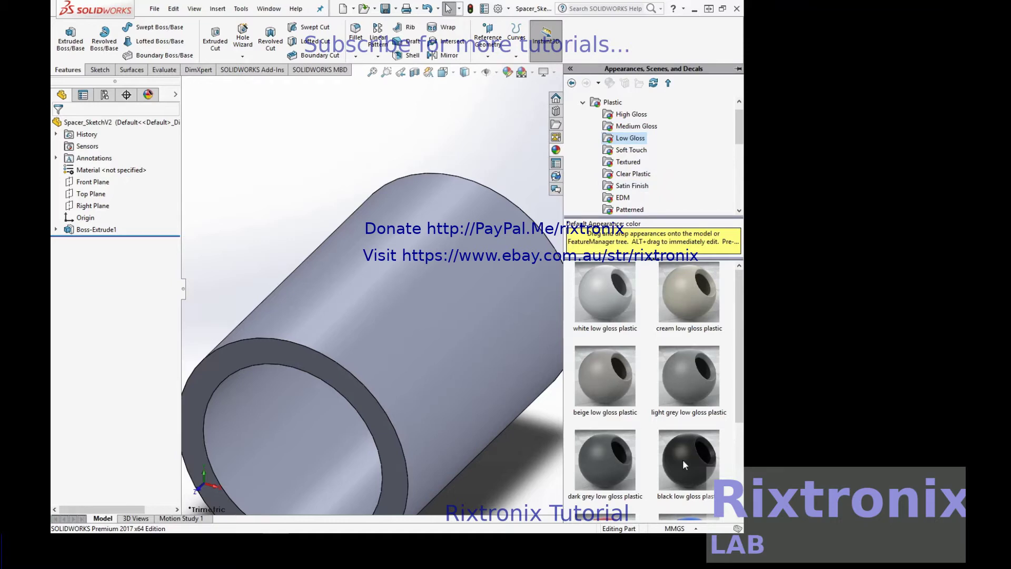
{"action": "left_click_drag", "start_coordinate": [682, 459], "coordinate": [413, 329]}
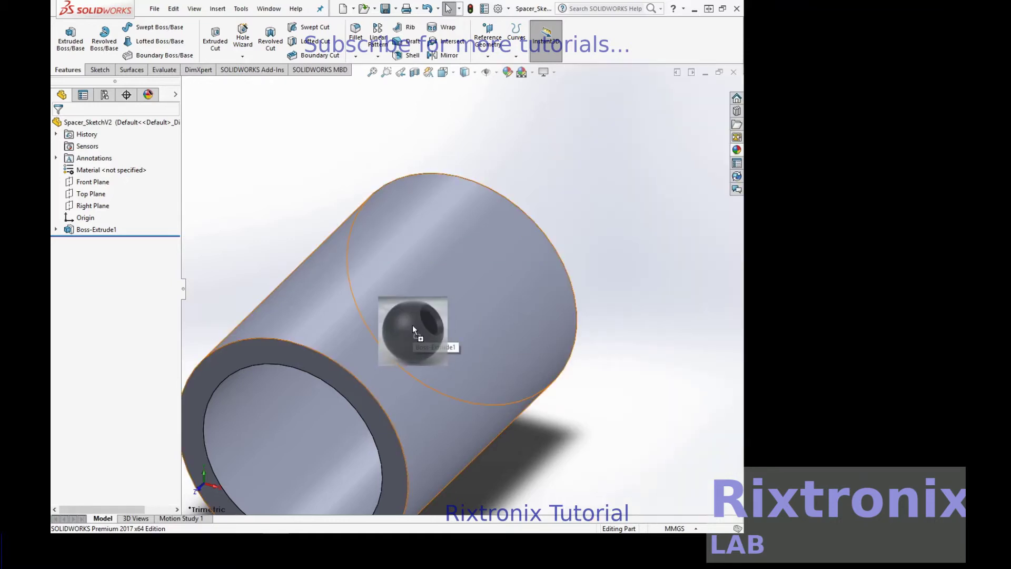
{"action": "left_click_drag", "start_coordinate": [413, 326], "coordinate": [413, 324]}
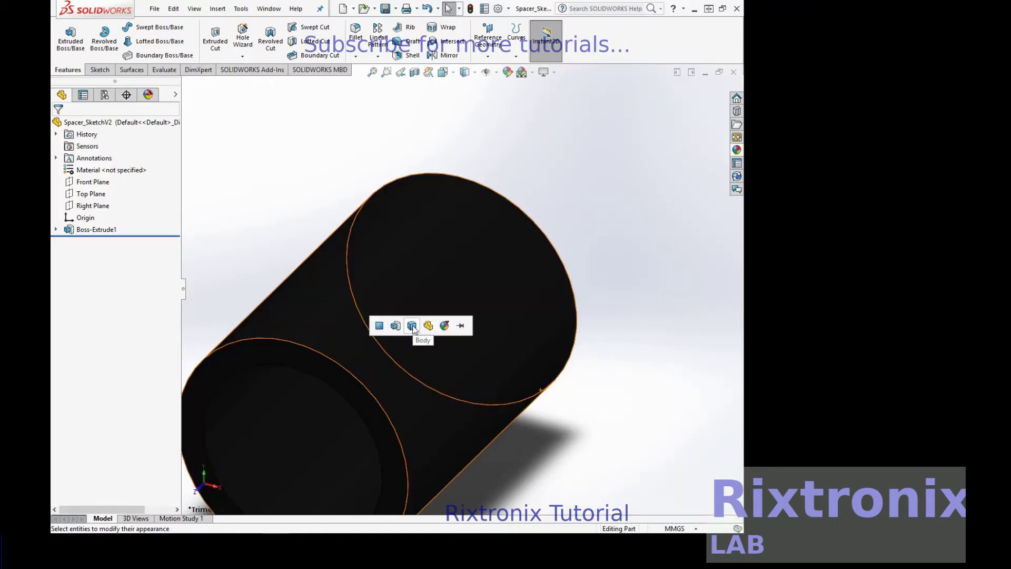
{"action": "left_click", "coordinate": [412, 326]}
{"action": "right_click", "coordinate": [554, 151]}
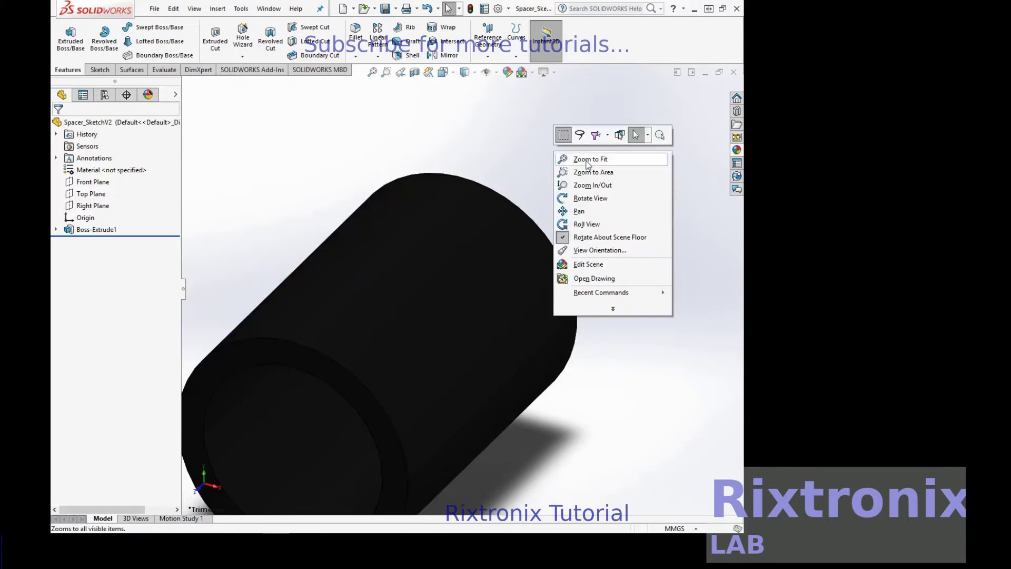
{"action": "left_click", "coordinate": [595, 204]}
Step: Start a fresh sketch on the Top Plane, discarding the first attempt, and view it Normal To
{"action": "mouse_move", "coordinate": [595, 203]}
{"action": "left_mouse_down"}
{"action": "mouse_move", "coordinate": [611, 162]}
{"action": "mouse_move", "coordinate": [593, 174]}
{"action": "left_mouse_up"}
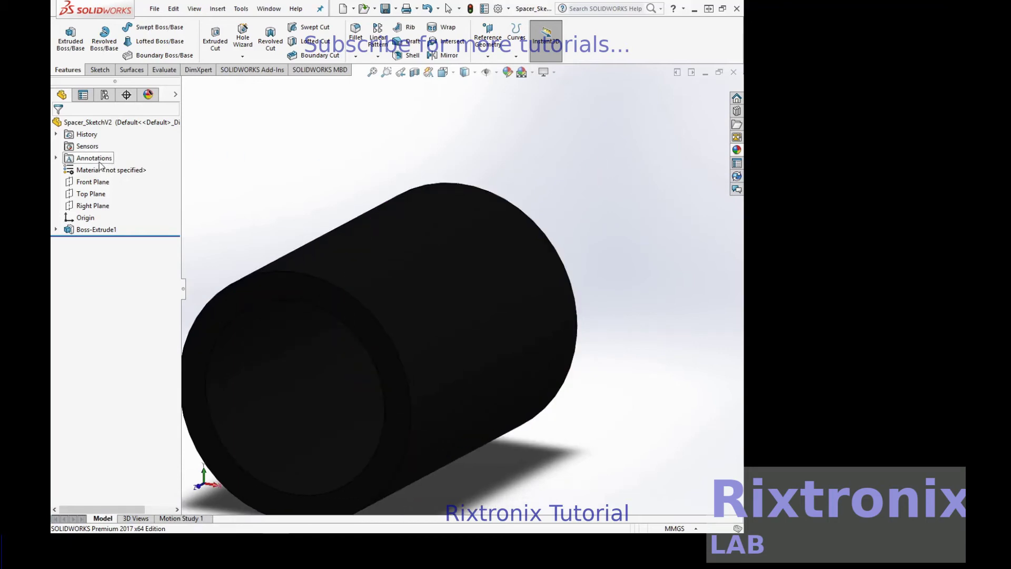
{"action": "left_click", "coordinate": [87, 198]}
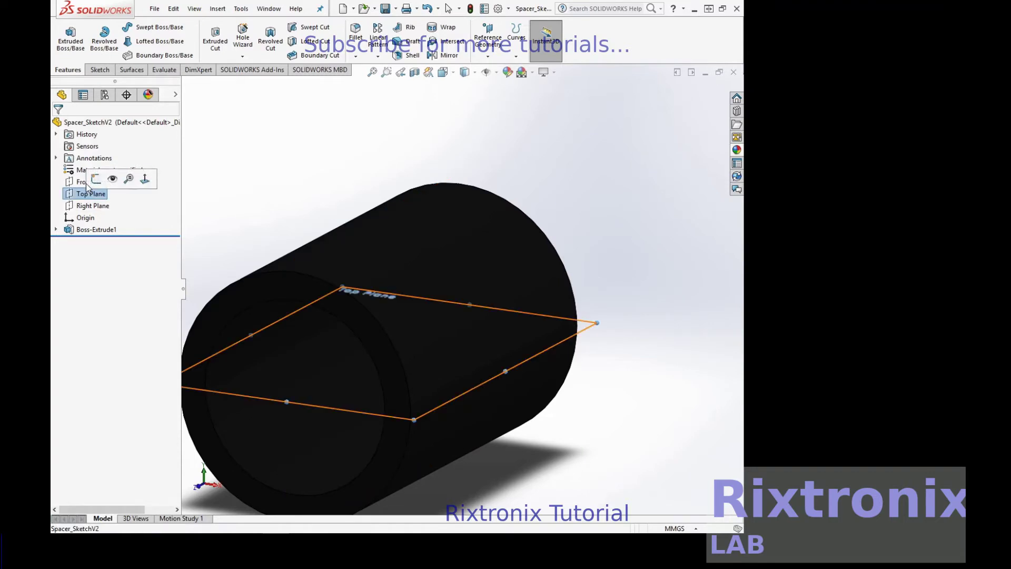
{"action": "left_click", "coordinate": [95, 180]}
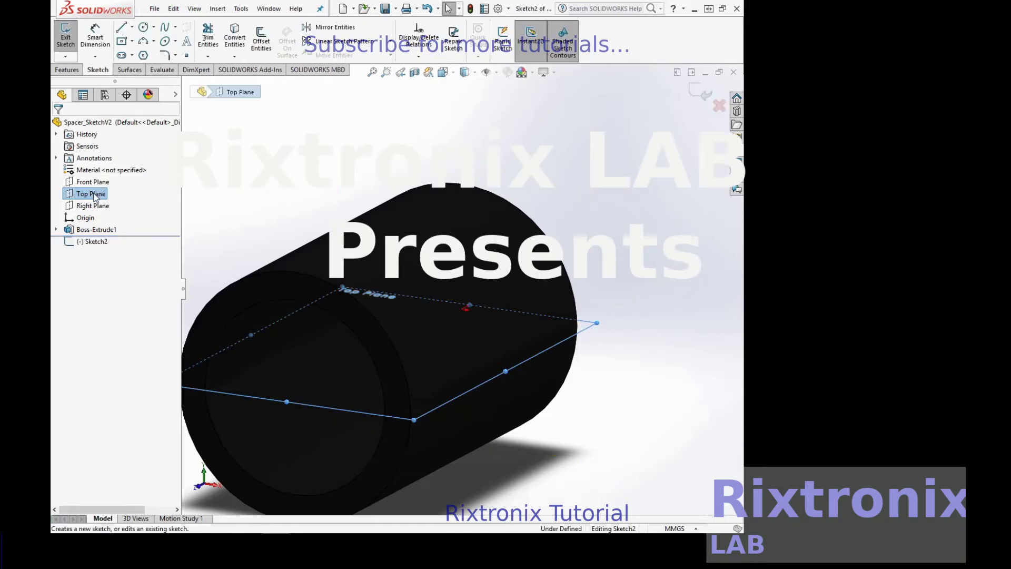
{"action": "right_click", "coordinate": [96, 195]}
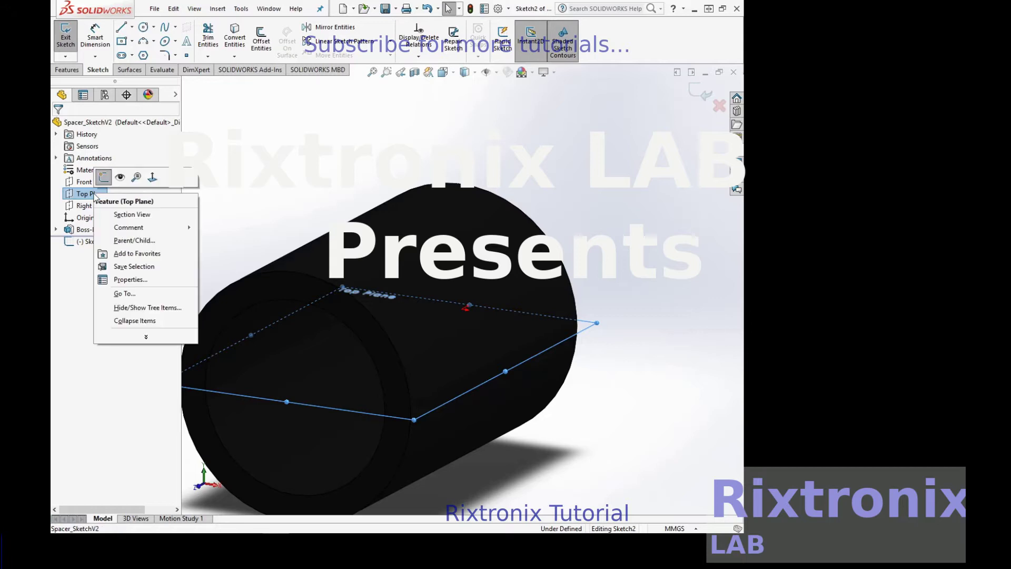
{"action": "left_click", "coordinate": [104, 177]}
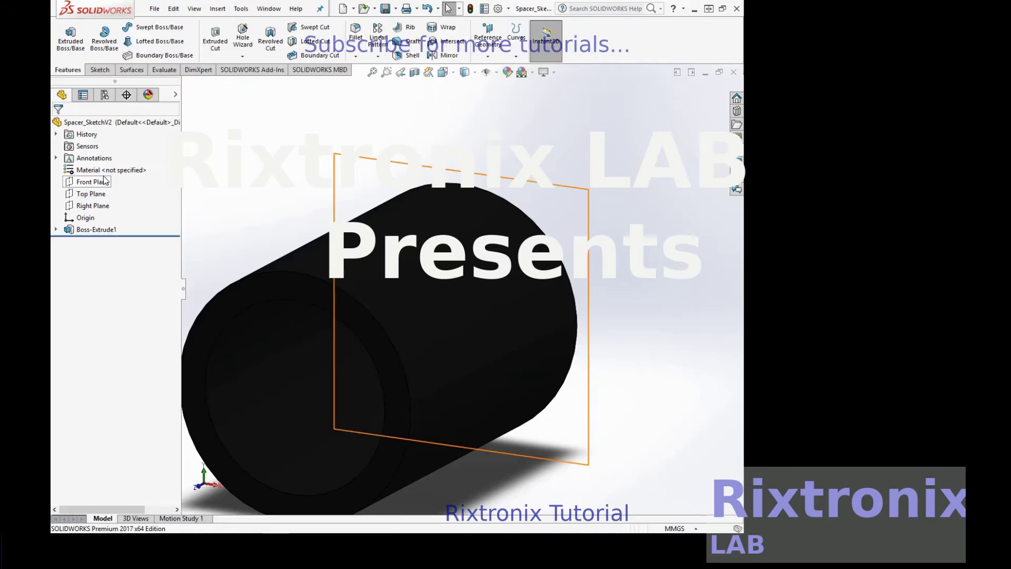
{"action": "left_click", "coordinate": [101, 191]}
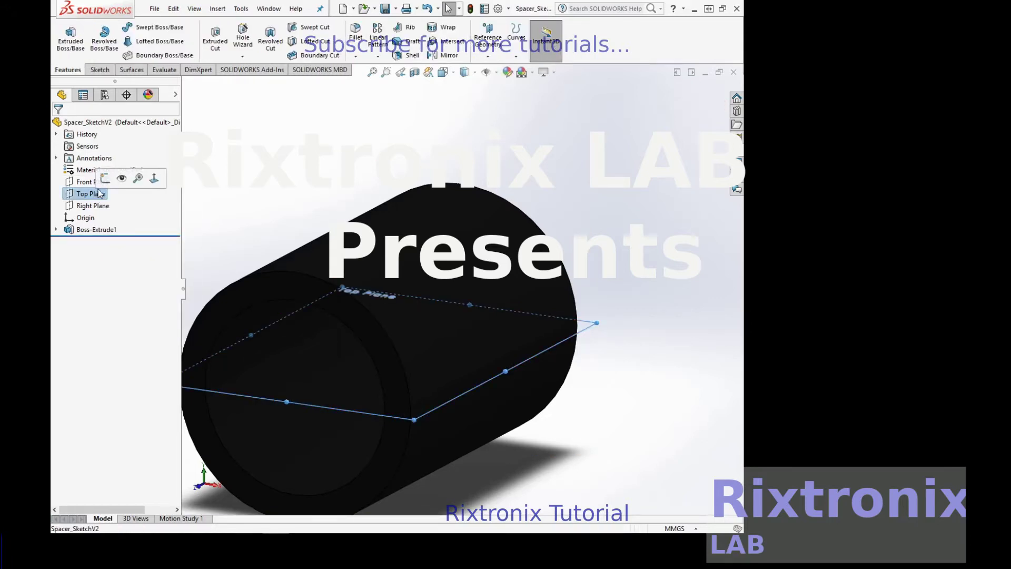
{"action": "left_click", "coordinate": [102, 184]}
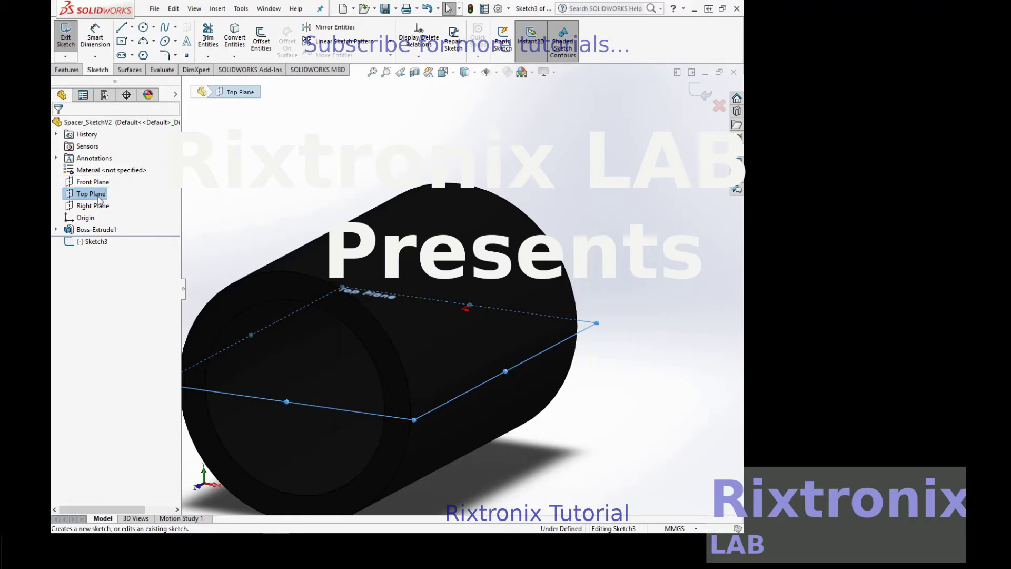
{"action": "right_click", "coordinate": [100, 199]}
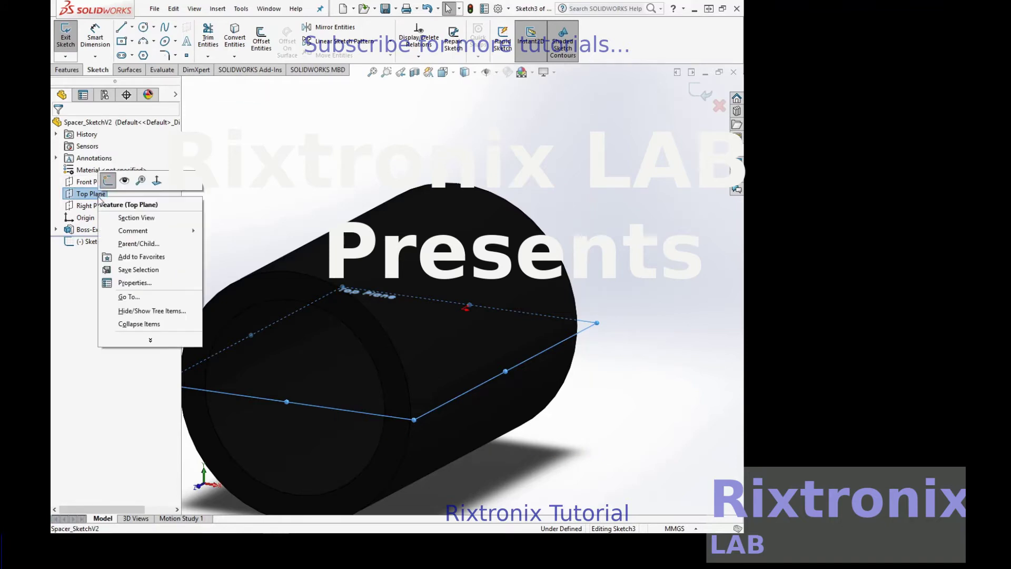
{"action": "left_click", "coordinate": [154, 183]}
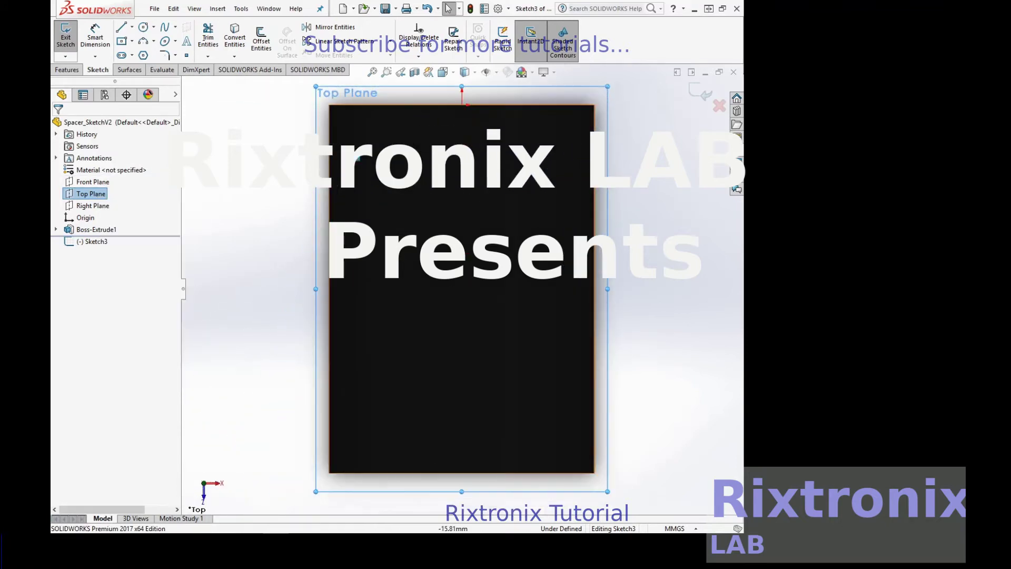
Step: Enlarge the Top Plane boundary past the tube body and zoom to fit
{"action": "left_click_drag", "start_coordinate": [314, 287], "coordinate": [217, 271]}
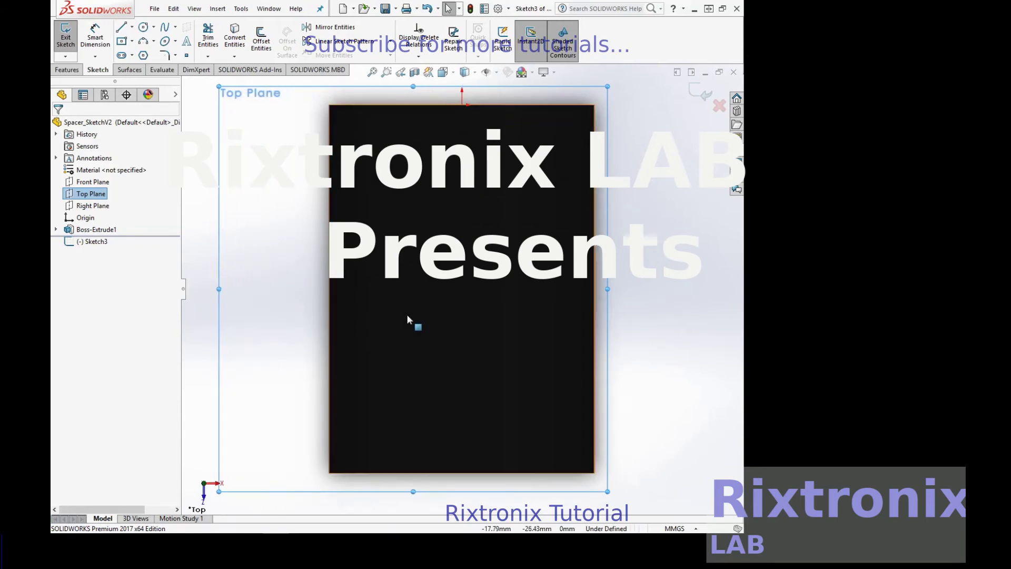
{"action": "left_click_drag", "start_coordinate": [413, 492], "coordinate": [412, 529]}
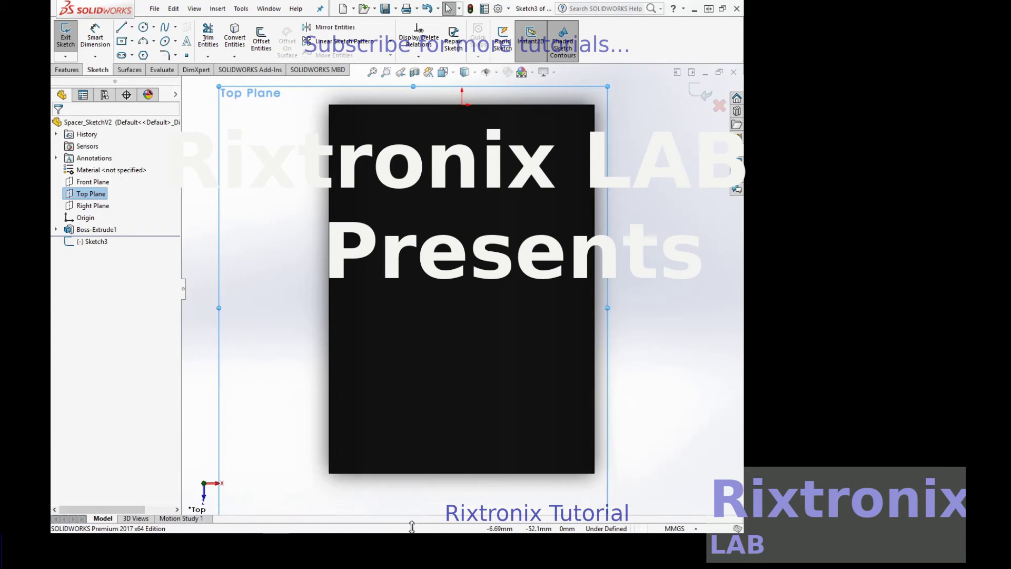
{"action": "key", "text": "f"}
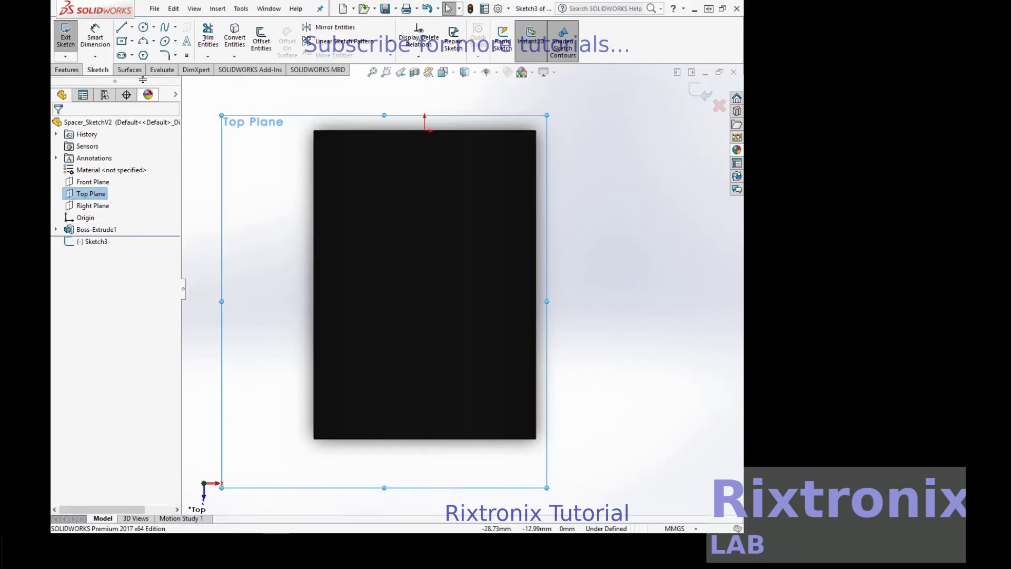
Step: Add sketch text 'Rixtronix' in Century Gothic with 4 mm height to Sketch3
{"action": "left_click", "coordinate": [186, 42]}
{"action": "type", "text": "Rixtronix"}
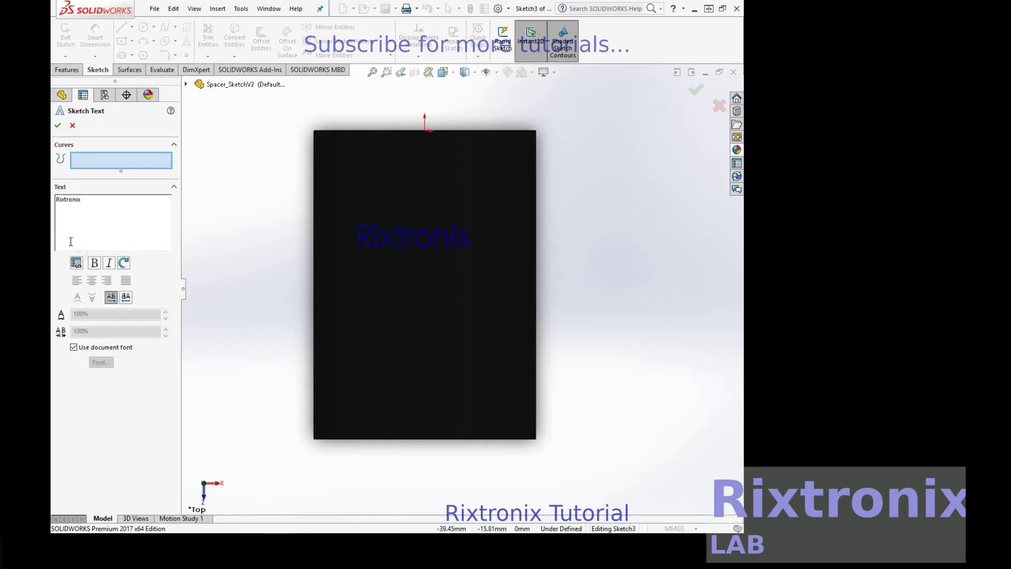
{"action": "left_click", "coordinate": [98, 351]}
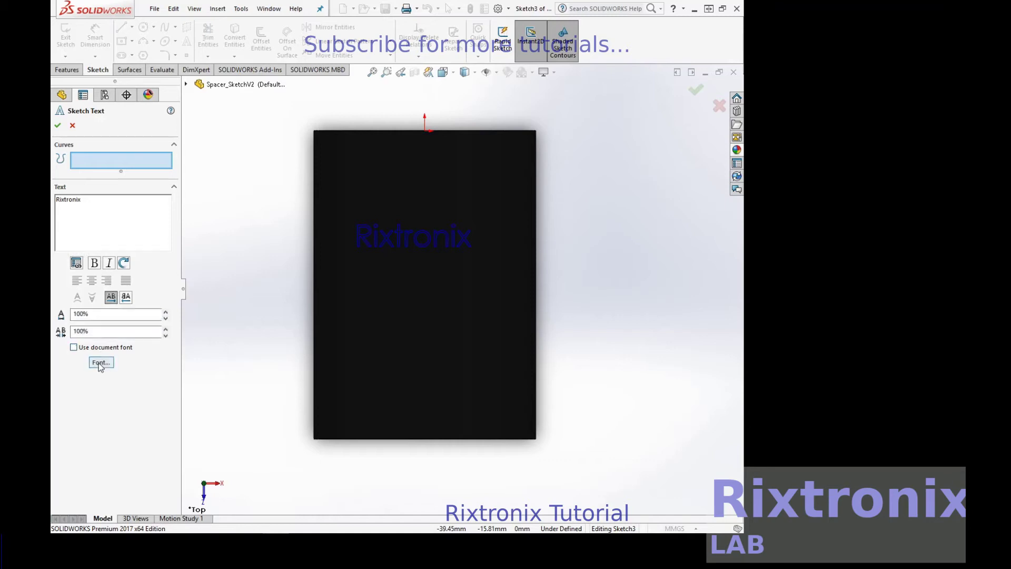
{"action": "left_click", "coordinate": [100, 363]}
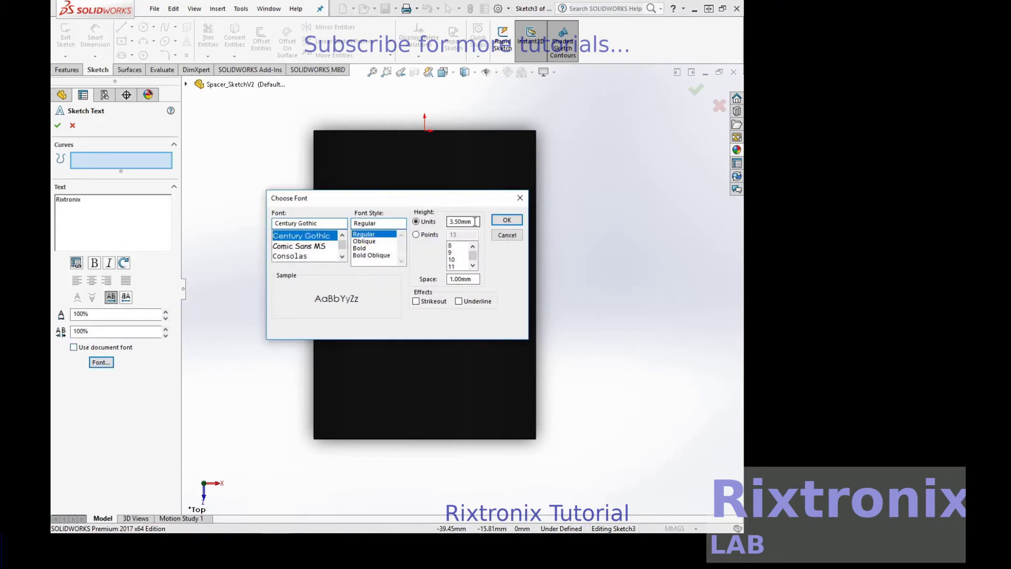
{"action": "type", "text": "4"}
{"action": "left_click", "coordinate": [507, 220]}
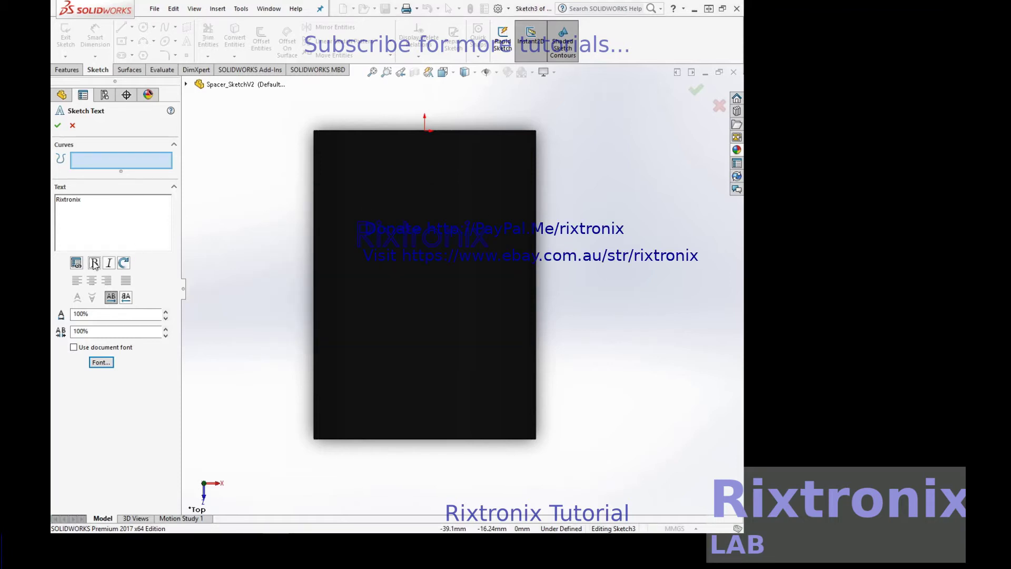
{"action": "left_click", "coordinate": [58, 124]}
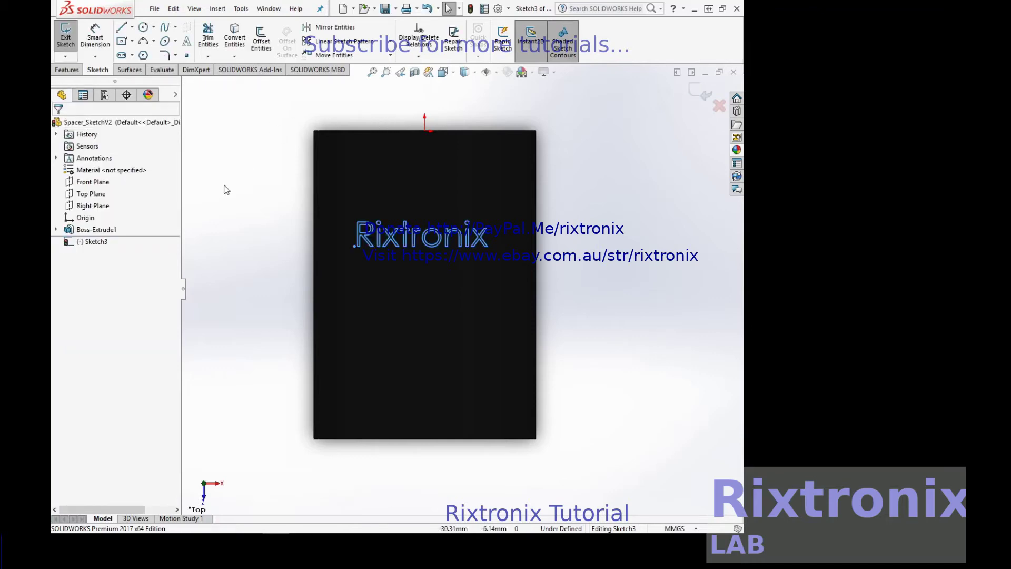
Step: Exit Sketch3 and extrude the Rixtronix text 10 mm as Boss-Extrude2
{"action": "left_click", "coordinate": [88, 241]}
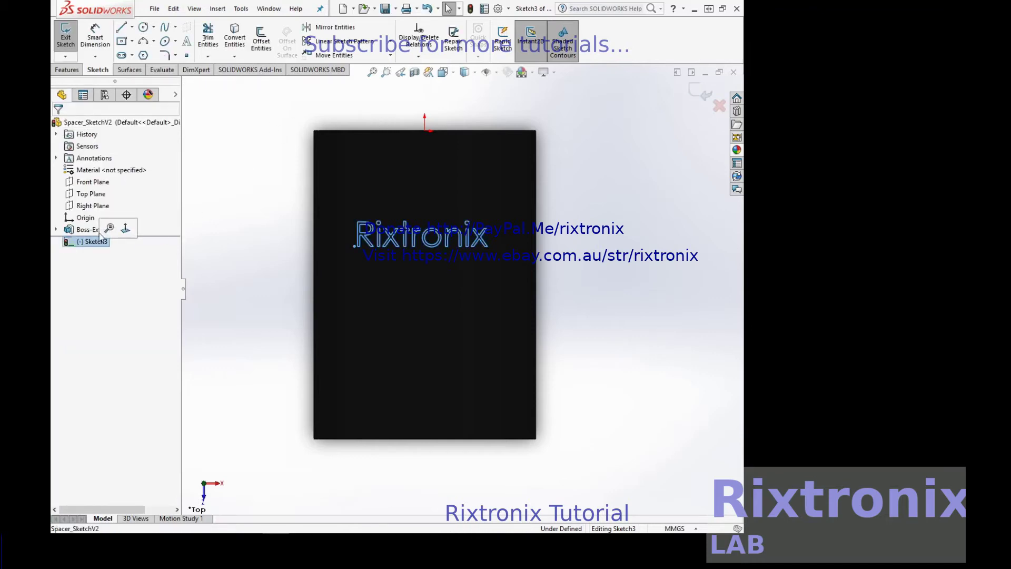
{"action": "left_click", "coordinate": [67, 36]}
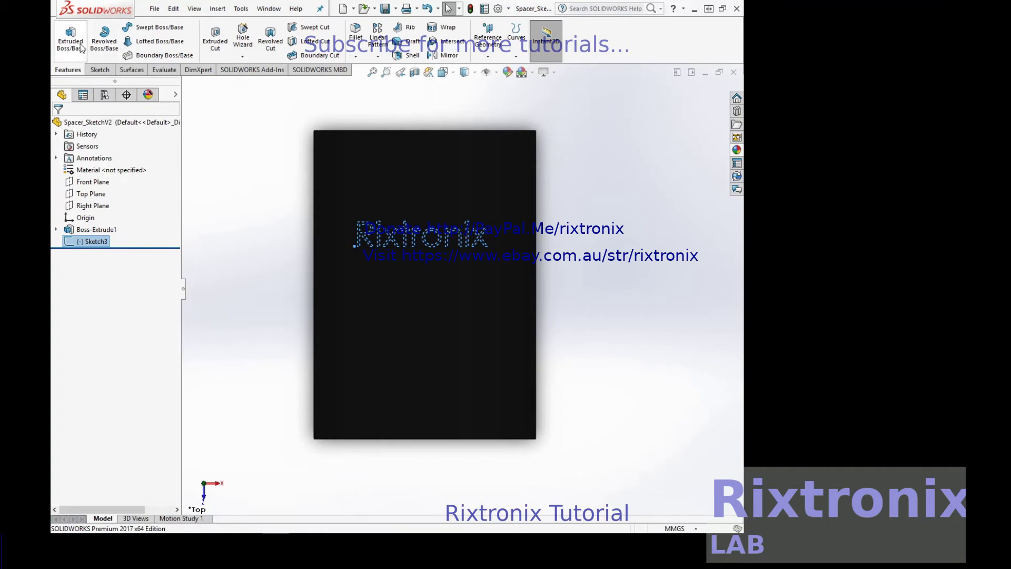
{"action": "left_click", "coordinate": [70, 38]}
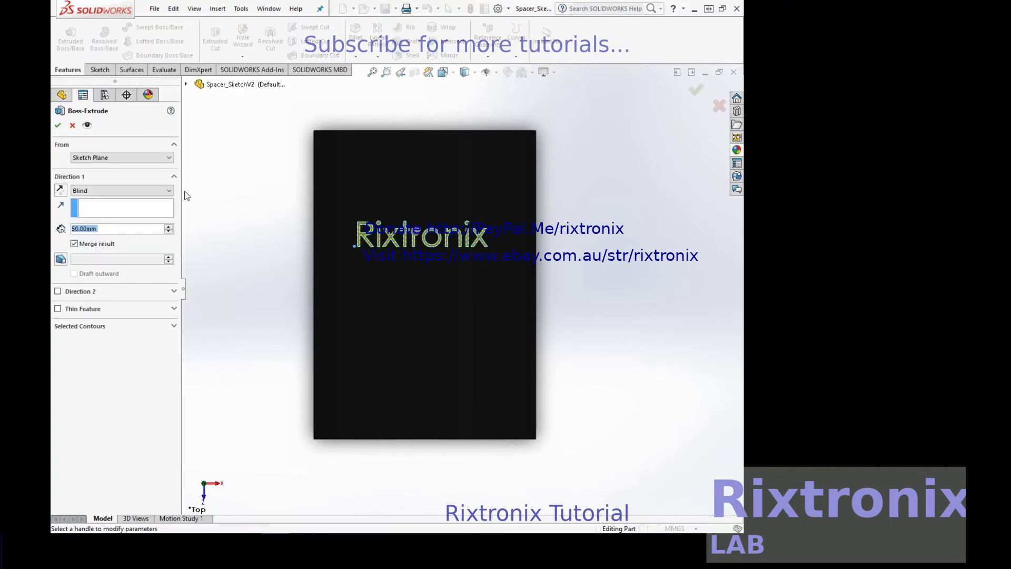
{"action": "left_click", "coordinate": [115, 229]}
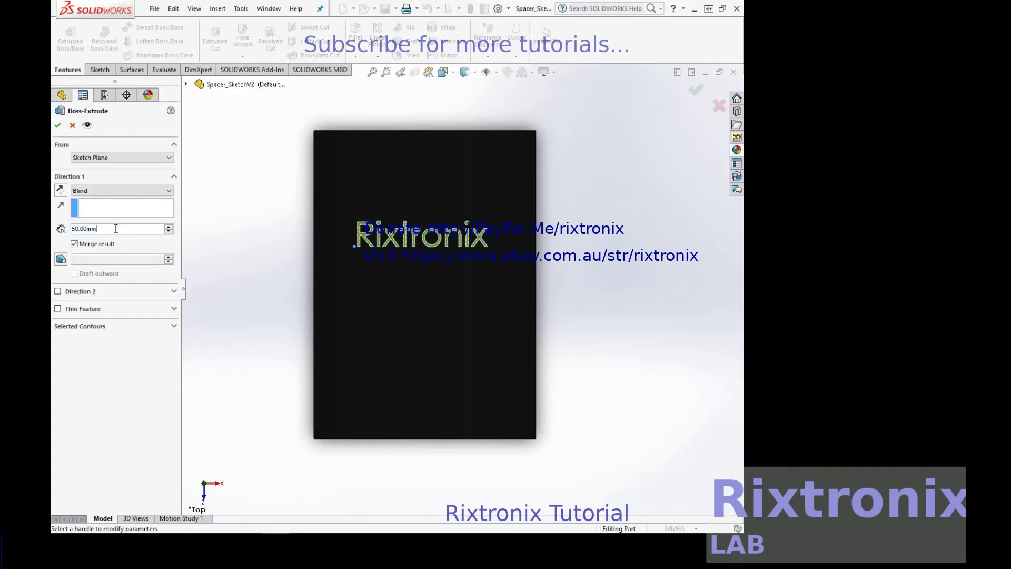
{"action": "left_click", "coordinate": [73, 228]}
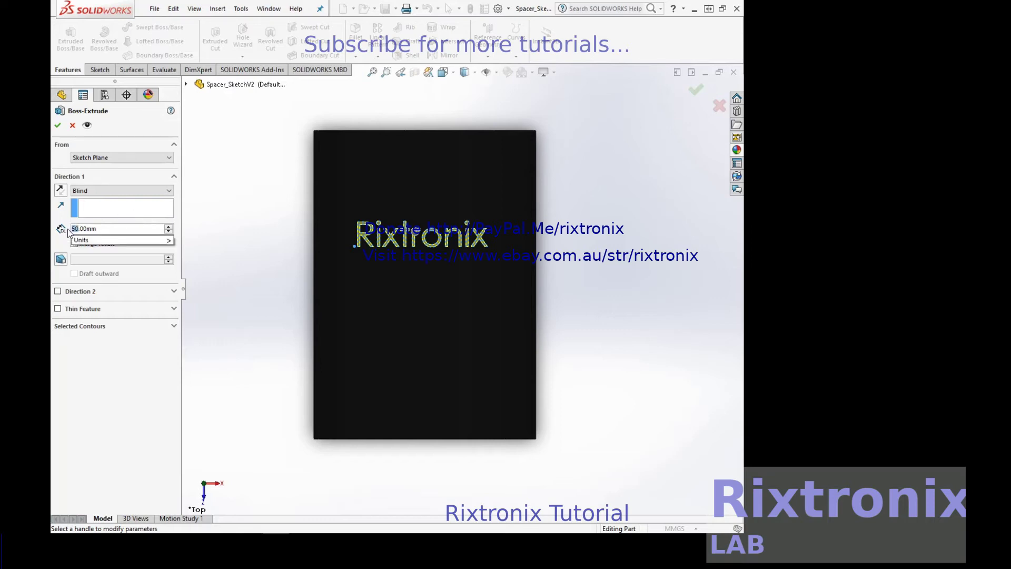
{"action": "type", "text": "10"}
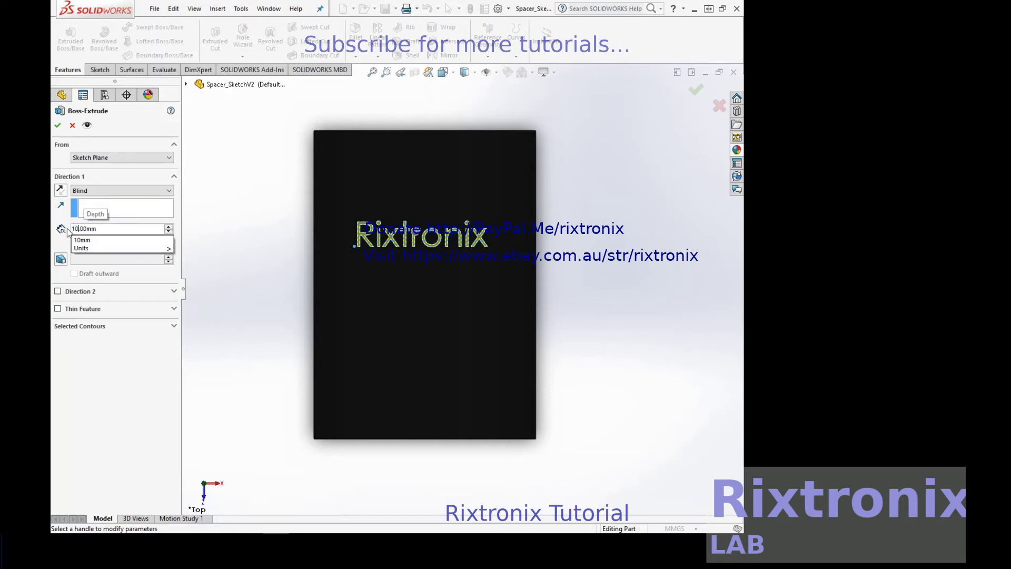
{"action": "key", "text": "Return"}
{"action": "right_click", "coordinate": [596, 201]}
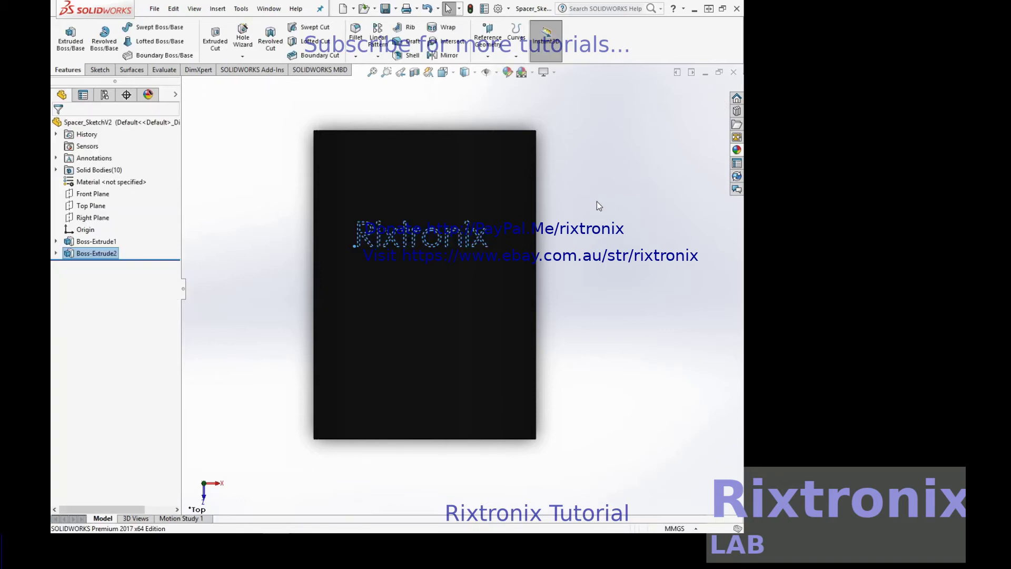
Step: Orbit to inspect the extruded letters, then undo Boss-Extrude2
{"action": "right_click", "coordinate": [596, 202]}
{"action": "mouse_move", "coordinate": [640, 223]}
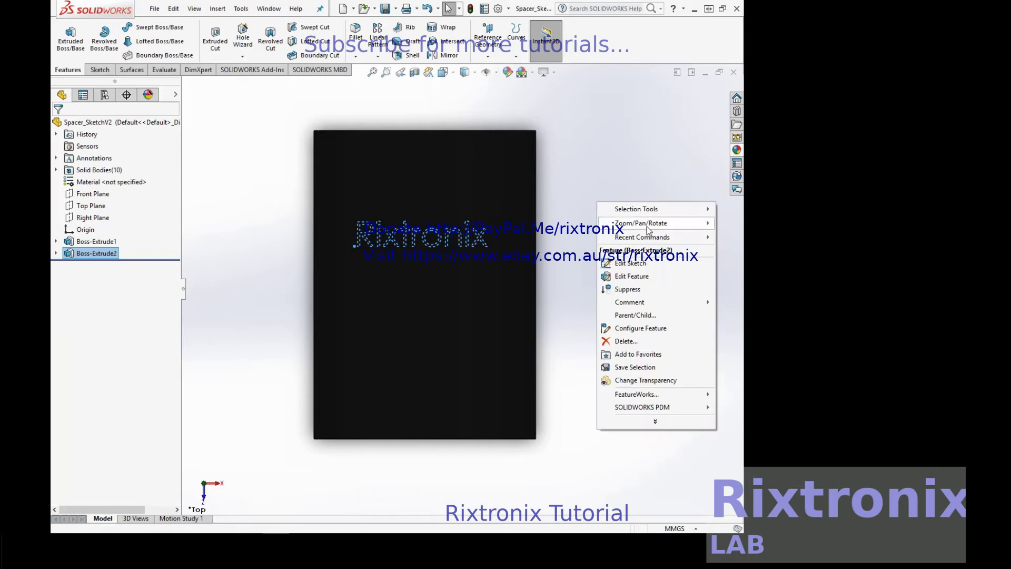
{"action": "left_click", "coordinate": [569, 277]}
{"action": "mouse_move", "coordinate": [568, 277]}
{"action": "left_mouse_down"}
{"action": "mouse_move", "coordinate": [587, 177]}
{"action": "mouse_move", "coordinate": [585, 144]}
{"action": "mouse_move", "coordinate": [568, 153]}
{"action": "mouse_move", "coordinate": [577, 157]}
{"action": "mouse_move", "coordinate": [578, 147]}
{"action": "left_mouse_up"}
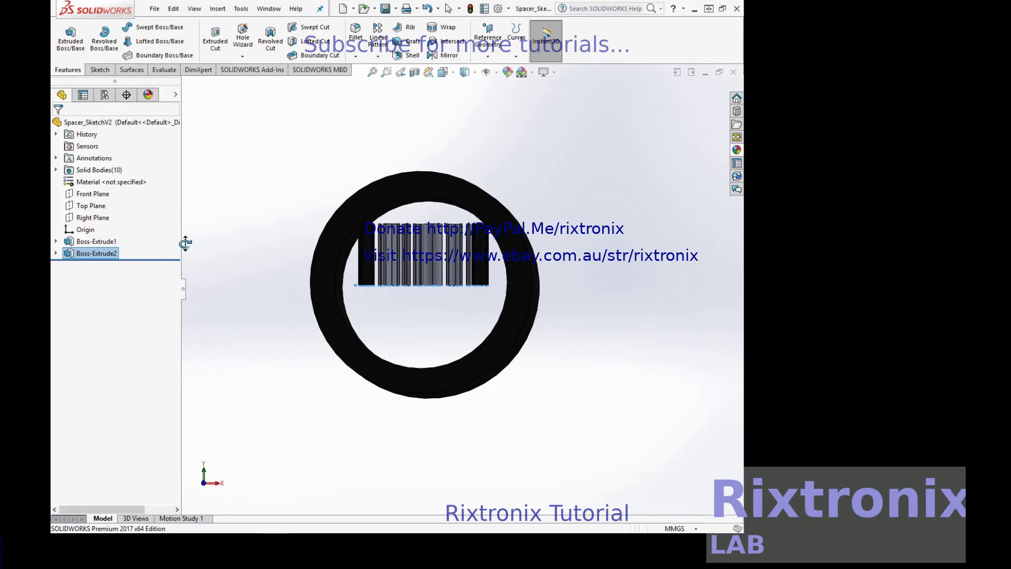
{"action": "key", "text": "ctrl+z"}
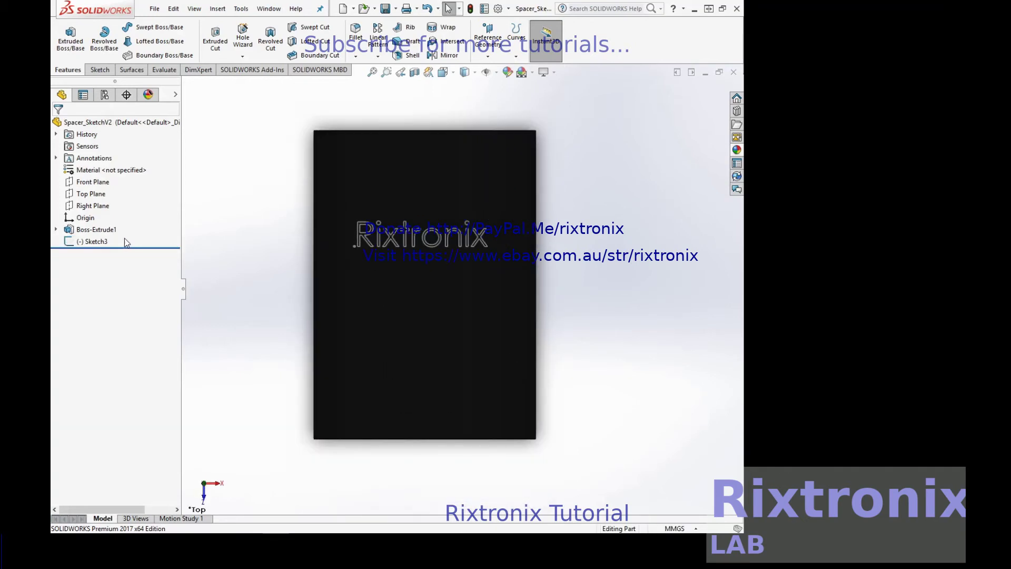
Step: Re-extrude the Sketch3 text 10 mm with Merge result off, then zoom to fit
{"action": "left_click", "coordinate": [125, 239]}
{"action": "left_click", "coordinate": [71, 50]}
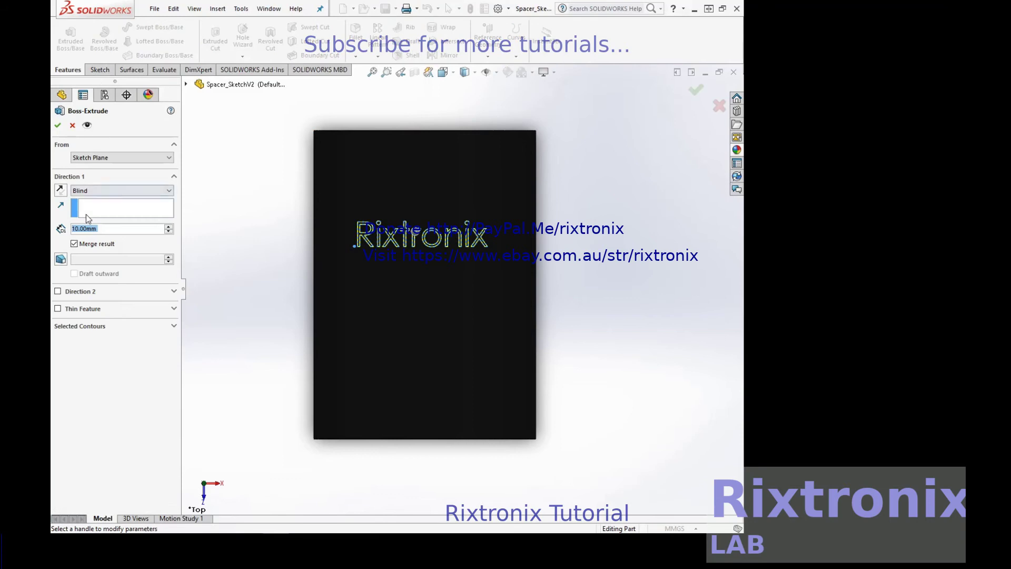
{"action": "left_click", "coordinate": [78, 243]}
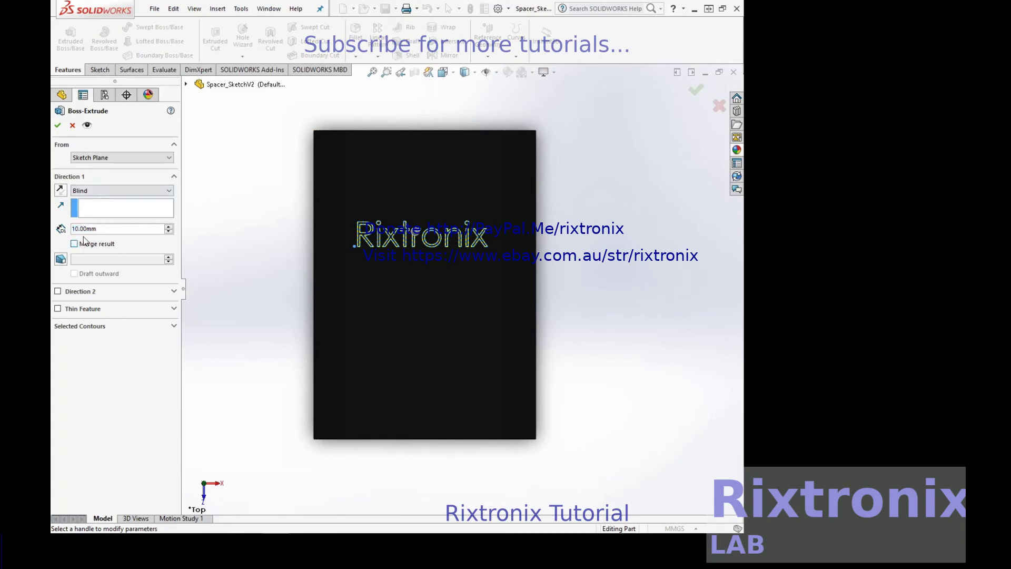
{"action": "left_click", "coordinate": [58, 124]}
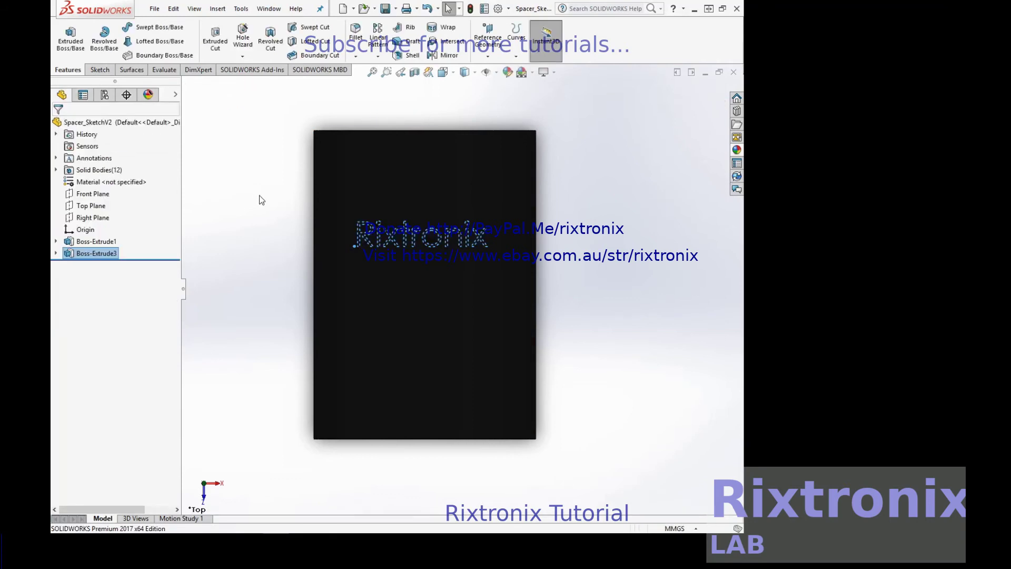
{"action": "right_click", "coordinate": [631, 191]}
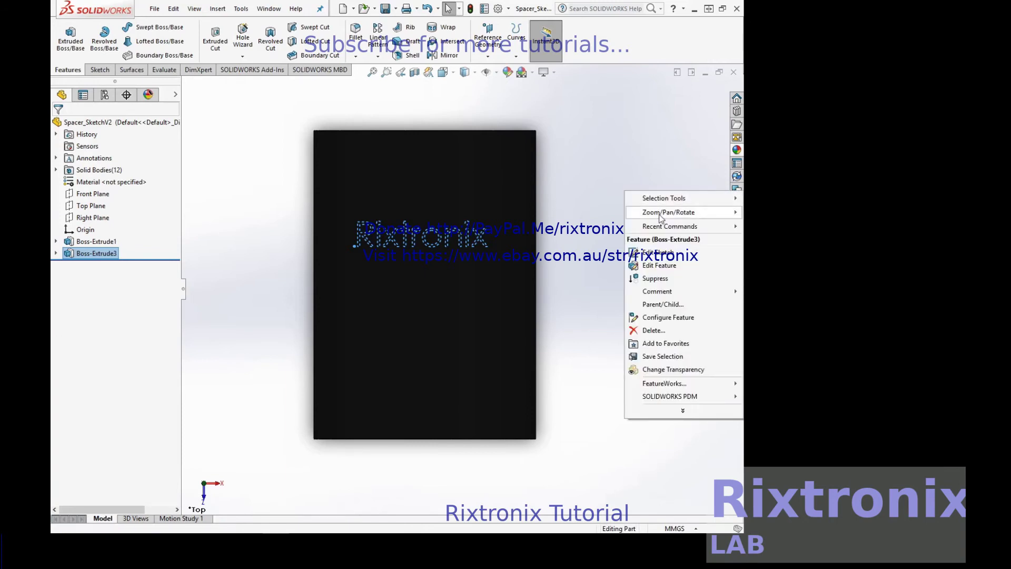
{"action": "left_click", "coordinate": [454, 76]}
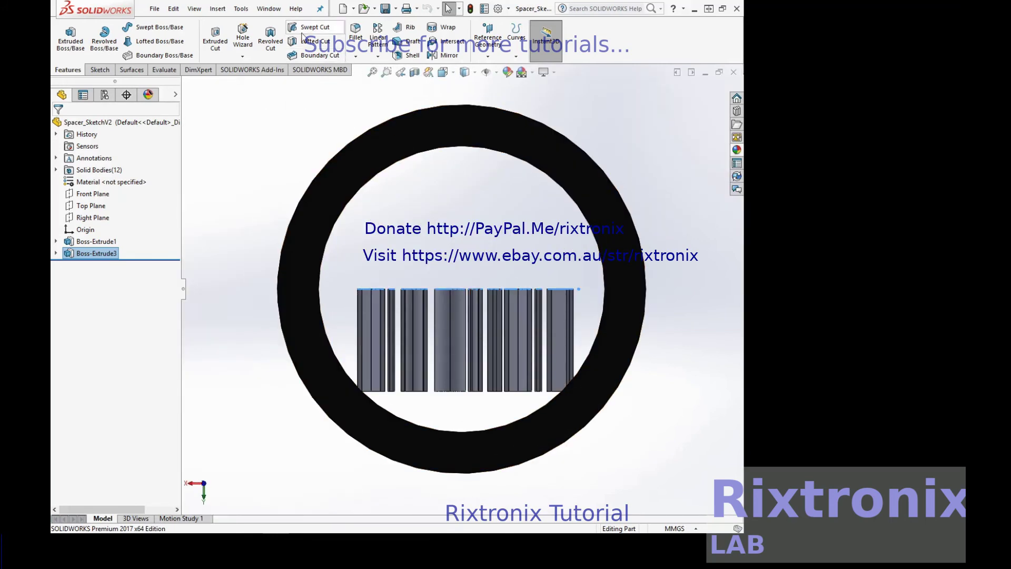
{"action": "left_click", "coordinate": [225, 11]}
{"action": "mouse_move", "coordinate": [235, 52]}
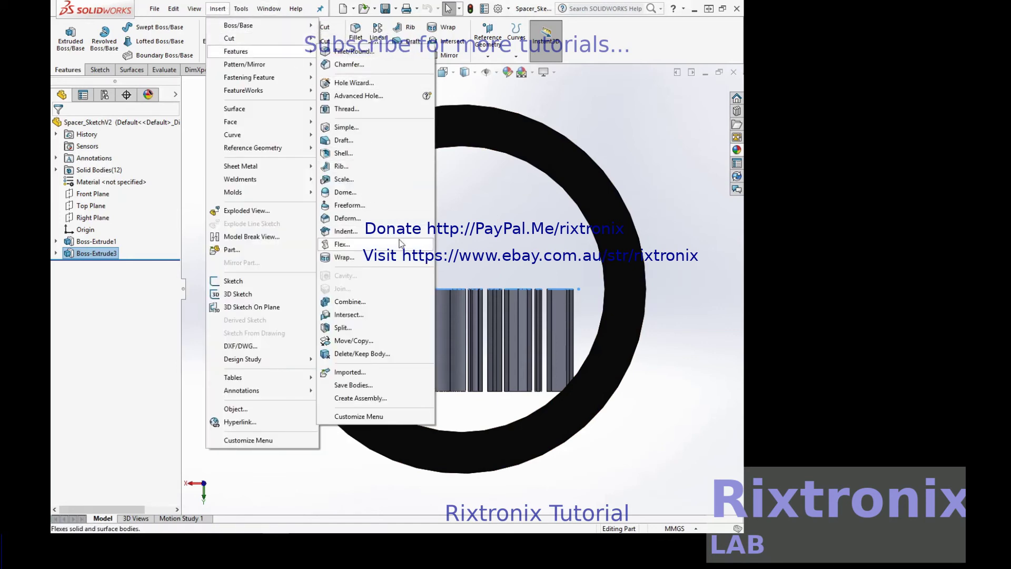
Step: Move all letter bodies about 4.24 mm along Y into the tube's inner wall
{"action": "left_click", "coordinate": [384, 341]}
{"action": "left_click_drag", "start_coordinate": [237, 249], "coordinate": [700, 396]}
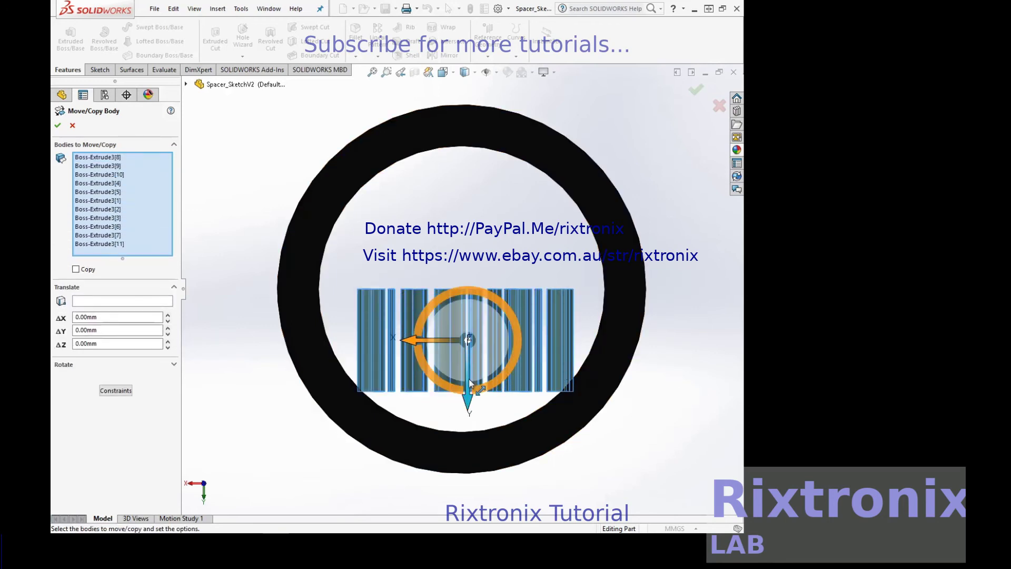
{"action": "left_click_drag", "start_coordinate": [469, 378], "coordinate": [467, 410]}
{"action": "left_click_drag", "start_coordinate": [468, 419], "coordinate": [468, 433]}
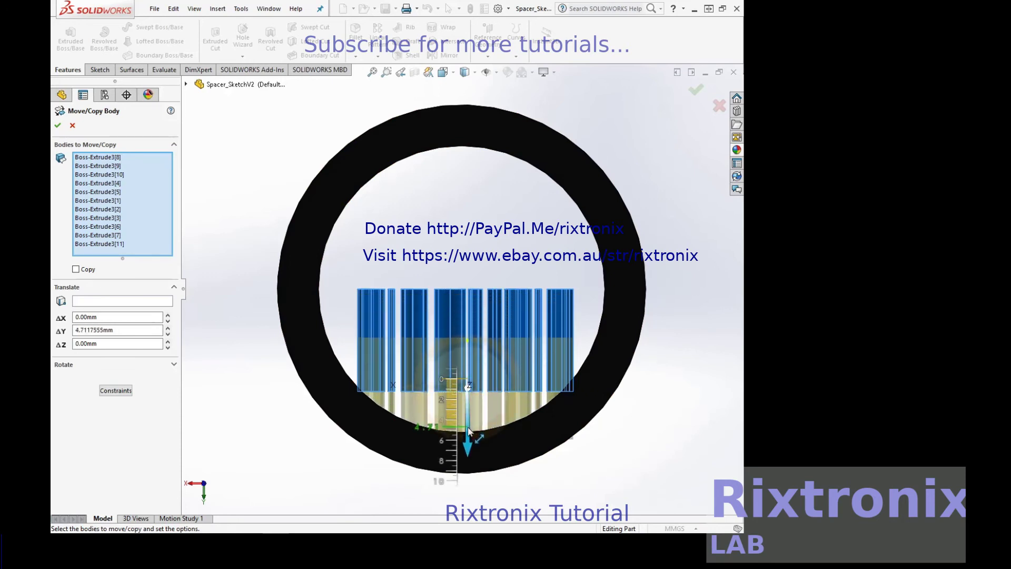
{"action": "left_click_drag", "start_coordinate": [468, 430], "coordinate": [466, 427]}
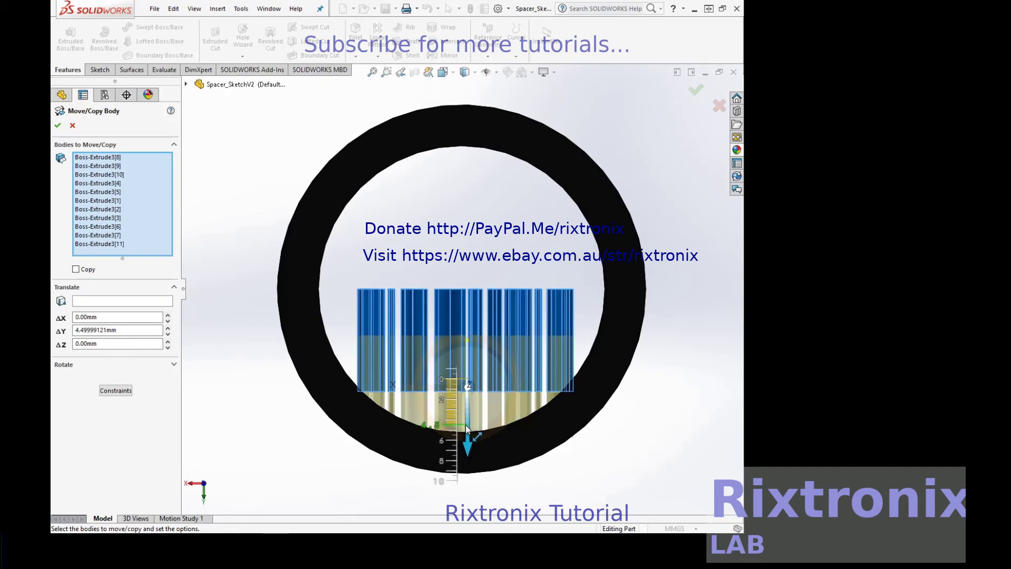
{"action": "left_click_drag", "start_coordinate": [466, 428], "coordinate": [466, 425]}
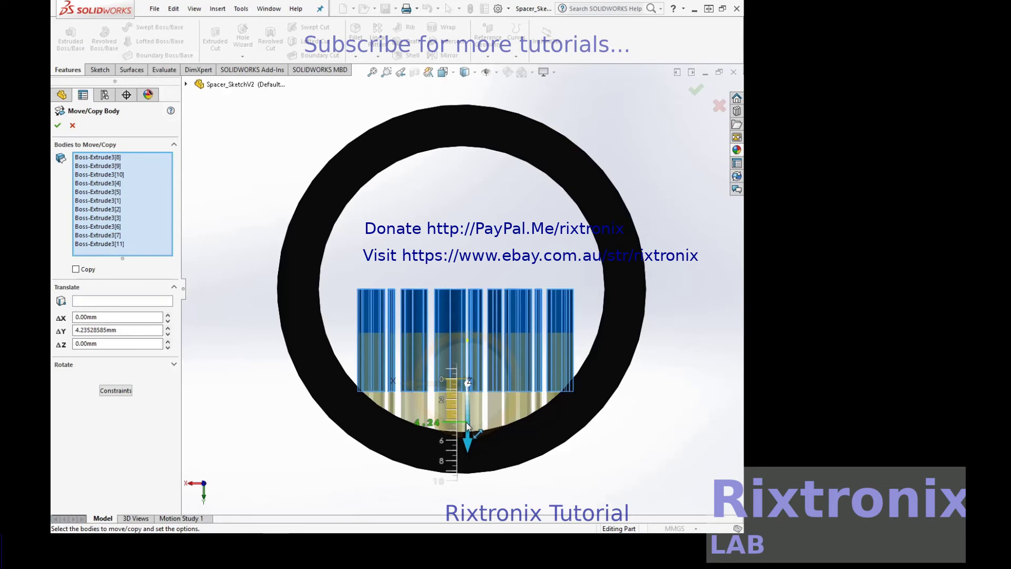
{"action": "left_click", "coordinate": [58, 128]}
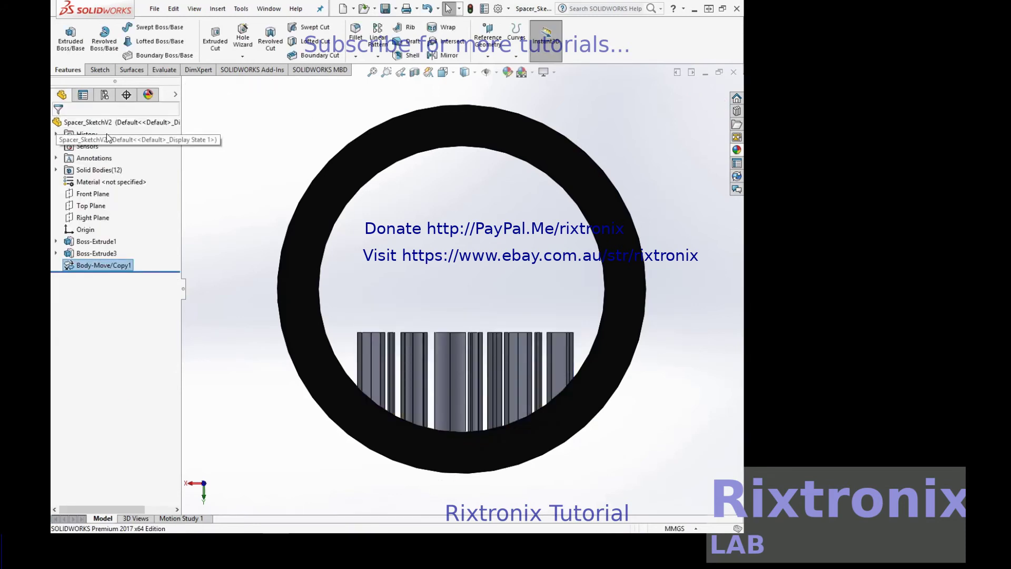
Step: Orbit the model to an oblique view of the tube and sunken letters
{"action": "right_click", "coordinate": [688, 204]}
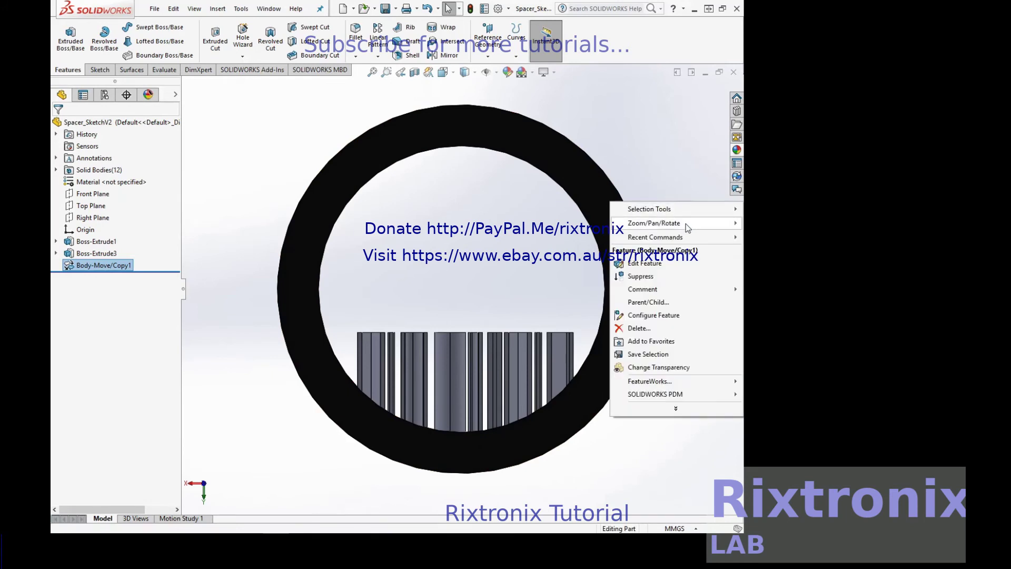
{"action": "left_click", "coordinate": [552, 275]}
{"action": "mouse_move", "coordinate": [680, 289]}
{"action": "left_mouse_down"}
{"action": "mouse_move", "coordinate": [634, 330]}
{"action": "mouse_move", "coordinate": [682, 316]}
{"action": "mouse_move", "coordinate": [677, 330]}
{"action": "mouse_move", "coordinate": [667, 304]}
{"action": "mouse_move", "coordinate": [697, 278]}
{"action": "mouse_move", "coordinate": [677, 273]}
{"action": "mouse_move", "coordinate": [677, 295]}
{"action": "left_mouse_up"}
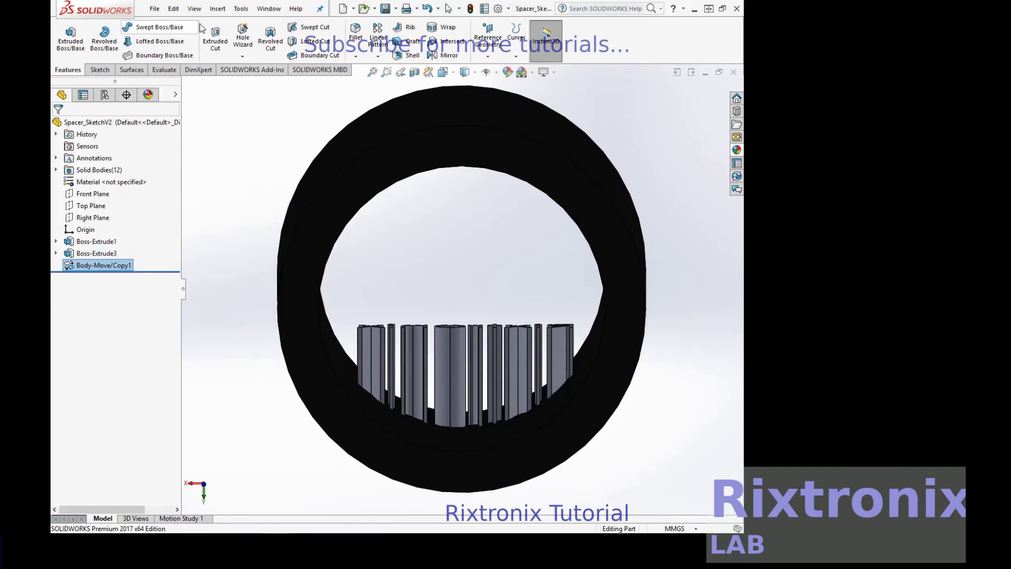
{"action": "left_click", "coordinate": [155, 9]}
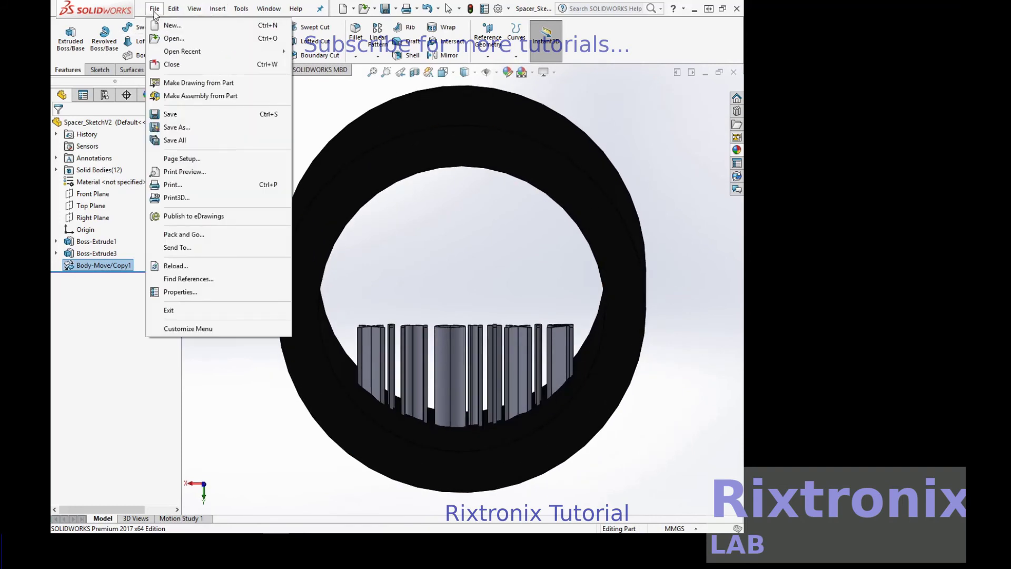
Step: Save the part as Fork_Spacer_28mmx50mm V1.SLDPRT, replacing the Spacer_SketchV2 document name
{"action": "left_click", "coordinate": [179, 129]}
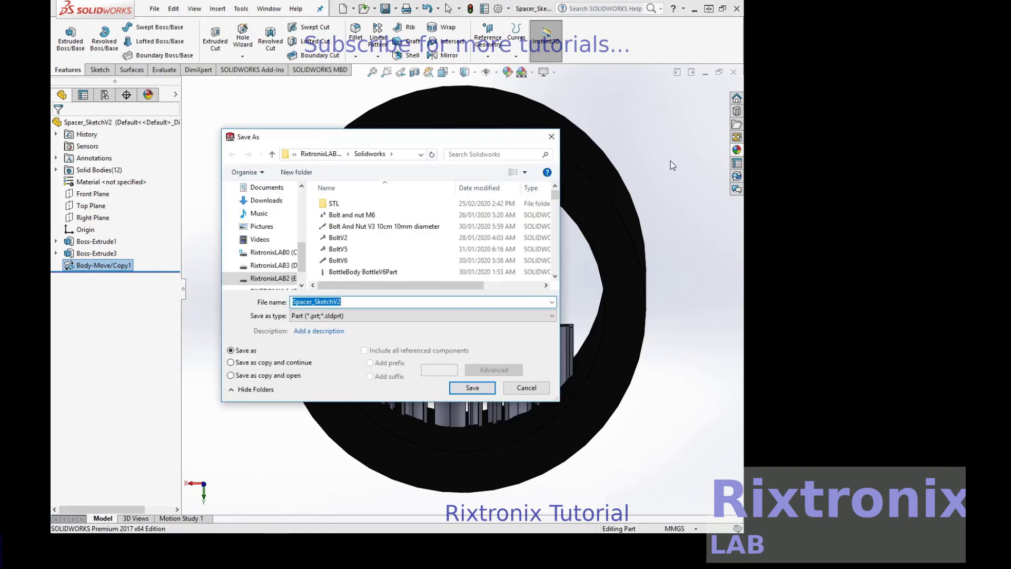
{"action": "type", "text": "F"}
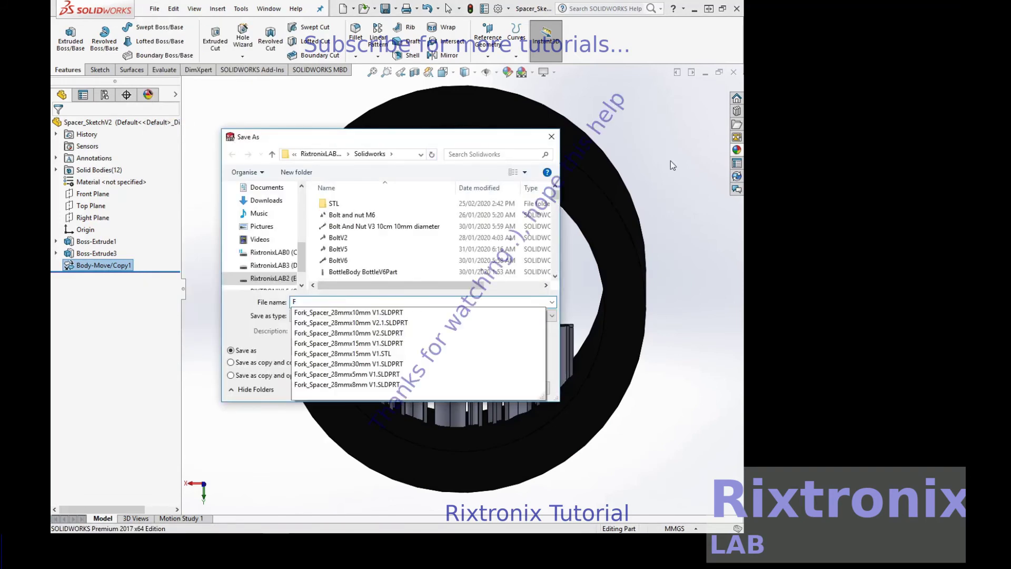
{"action": "key", "text": "Down"}
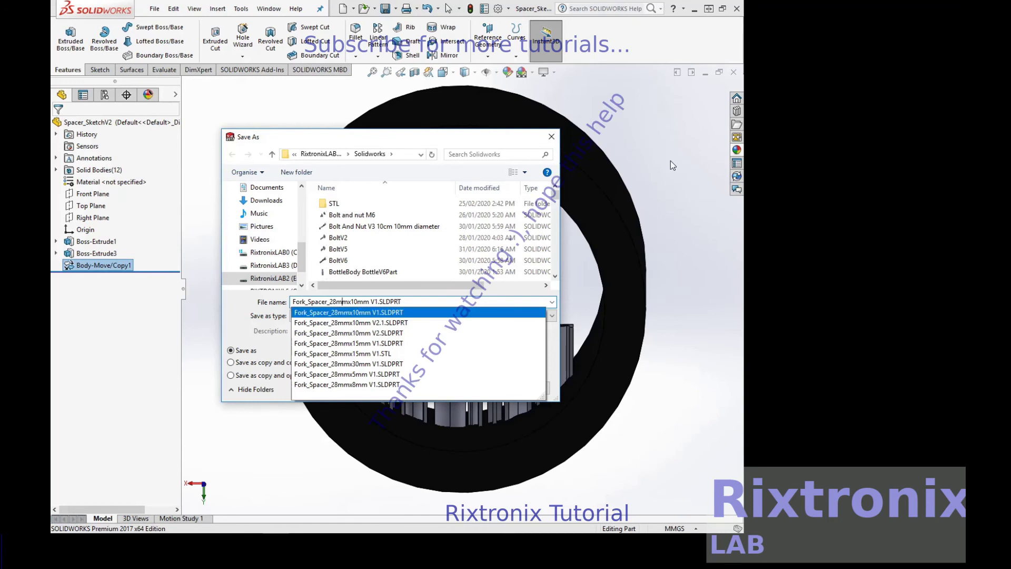
{"action": "type", "text": "5"}
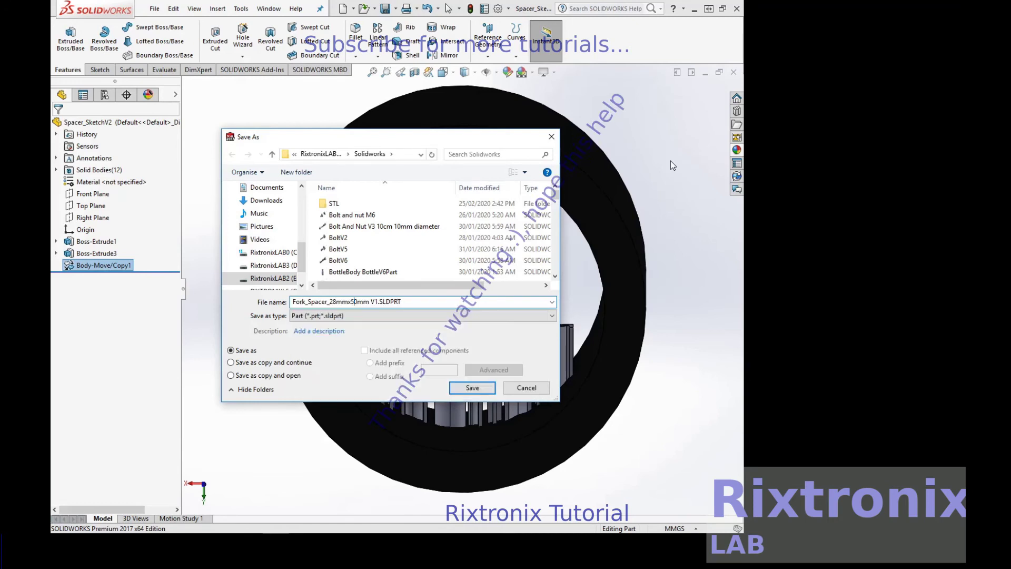
{"action": "key", "text": "Return"}
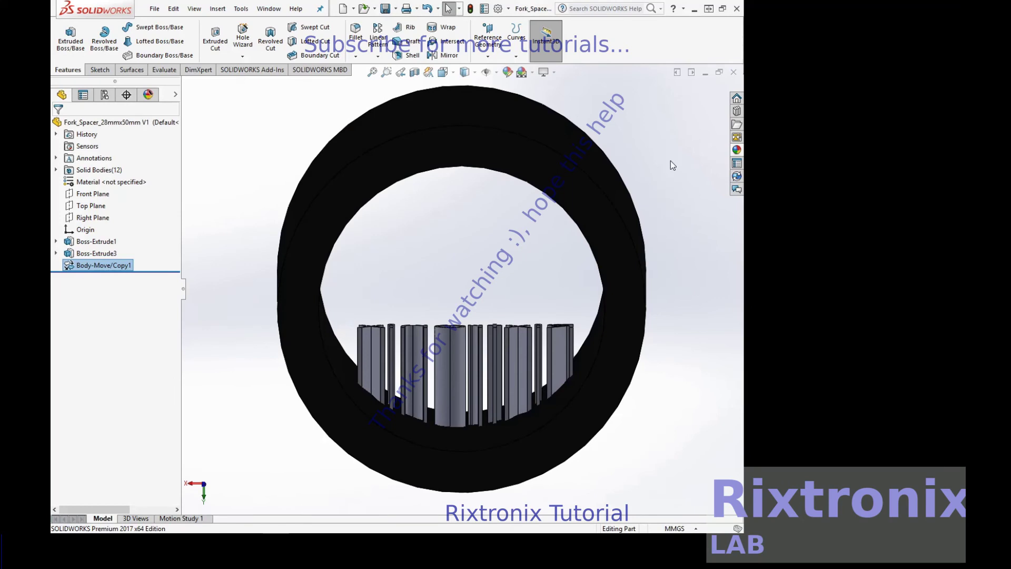
{"action": "key", "text": "Up"}
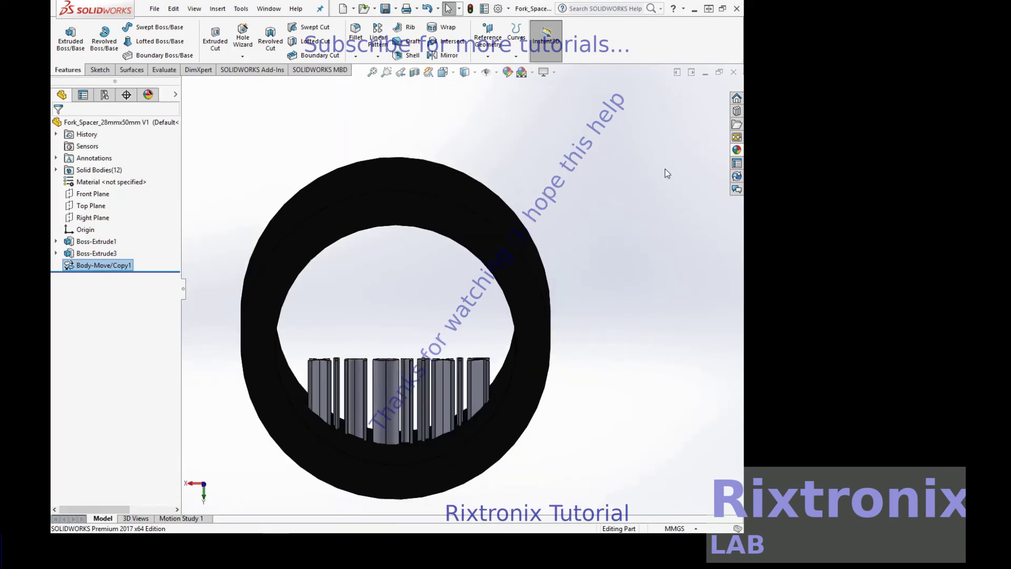
Step: Combine-subtract the eleven letter bodies from Boss-Extrude1, cutting Rixtronix into the inner wall
{"action": "left_click", "coordinate": [216, 15]}
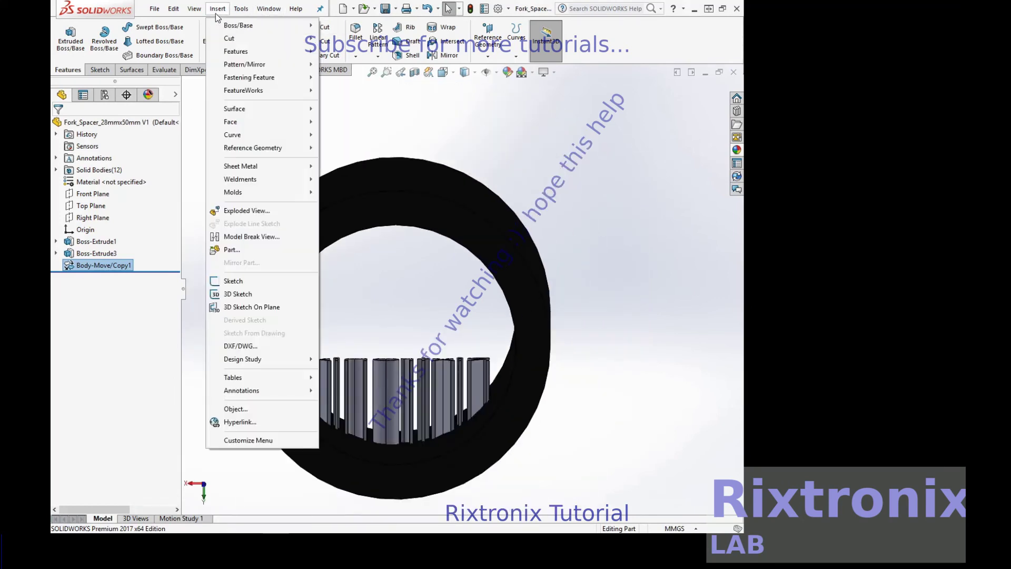
{"action": "mouse_move", "coordinate": [235, 52]}
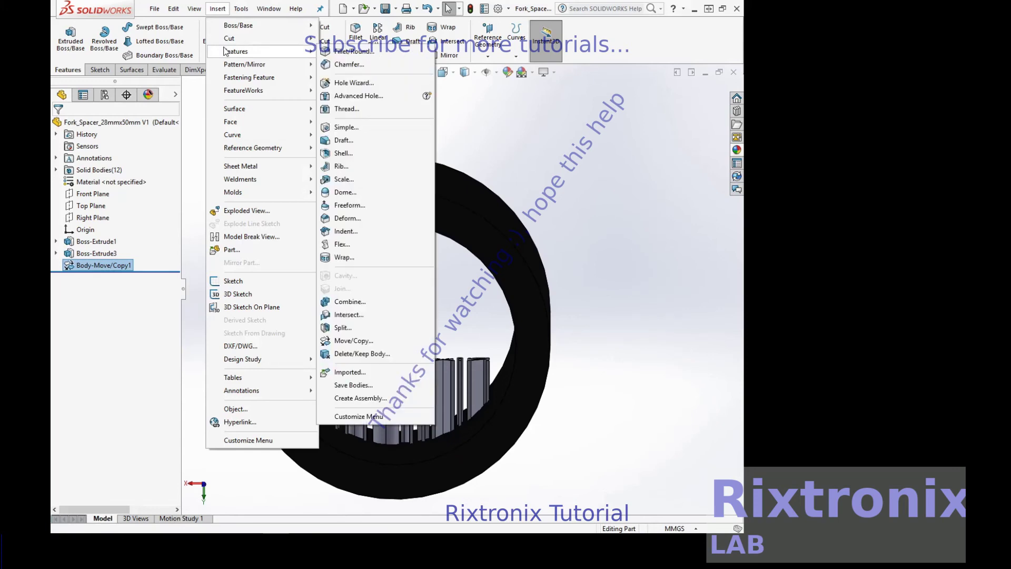
{"action": "left_click", "coordinate": [428, 303]}
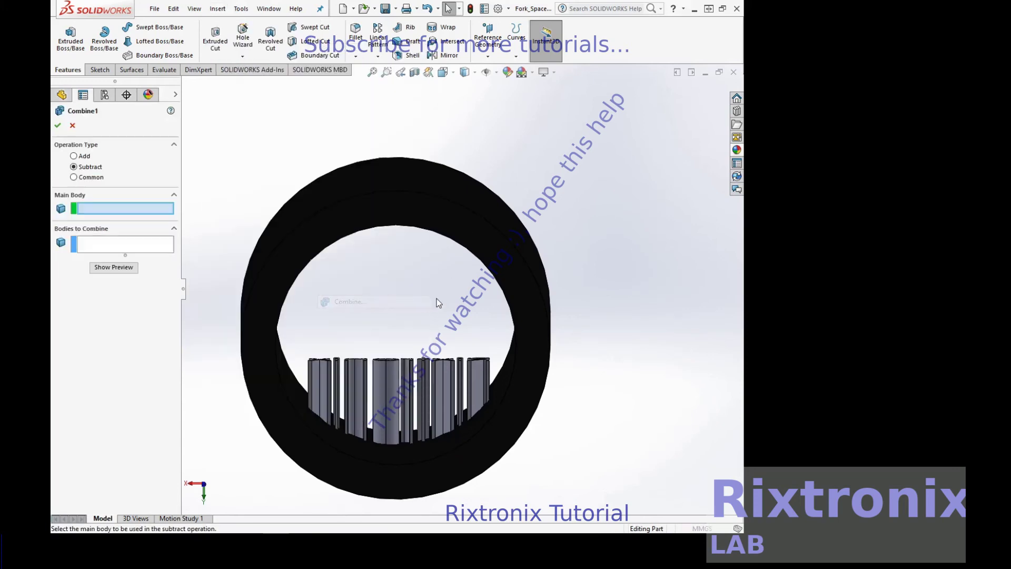
{"action": "left_click", "coordinate": [518, 263]}
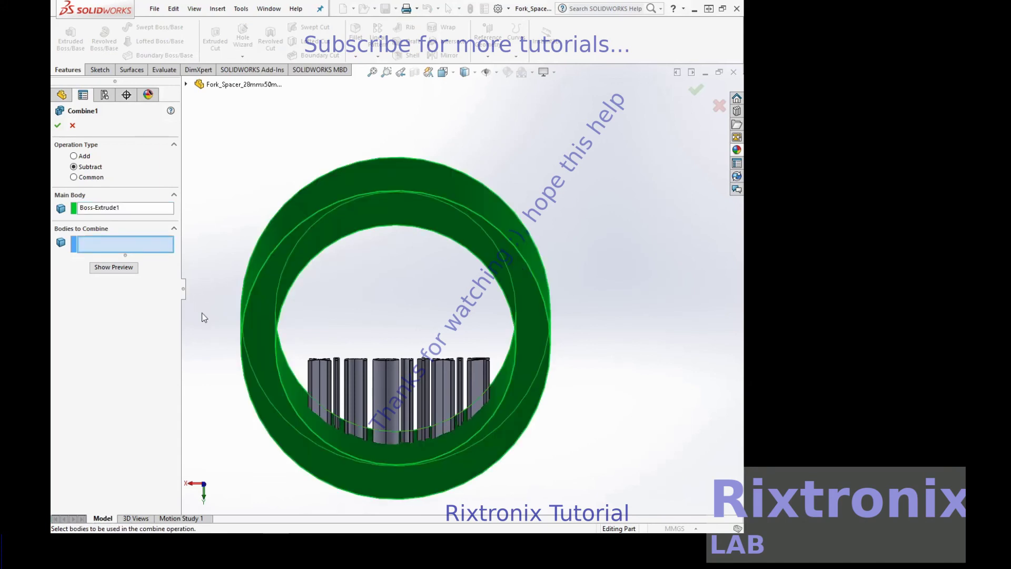
{"action": "left_click_drag", "start_coordinate": [202, 313], "coordinate": [630, 497]}
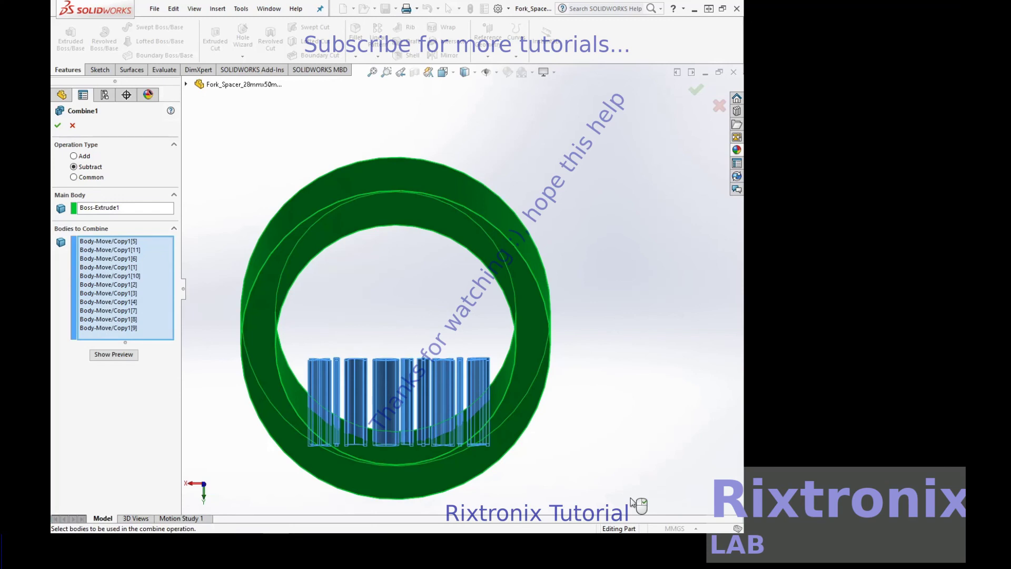
{"action": "left_click", "coordinate": [129, 358]}
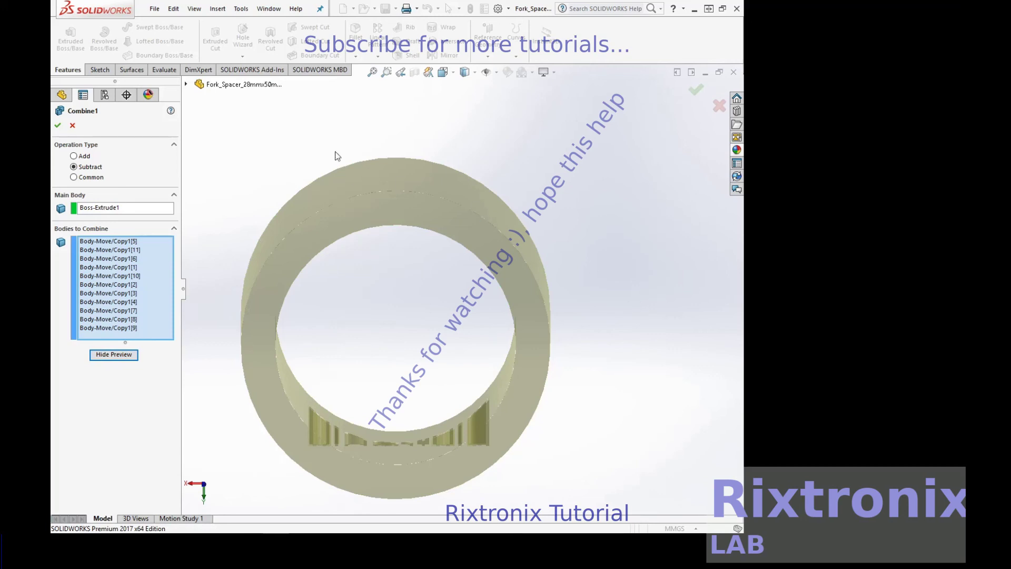
{"action": "left_click", "coordinate": [58, 125]}
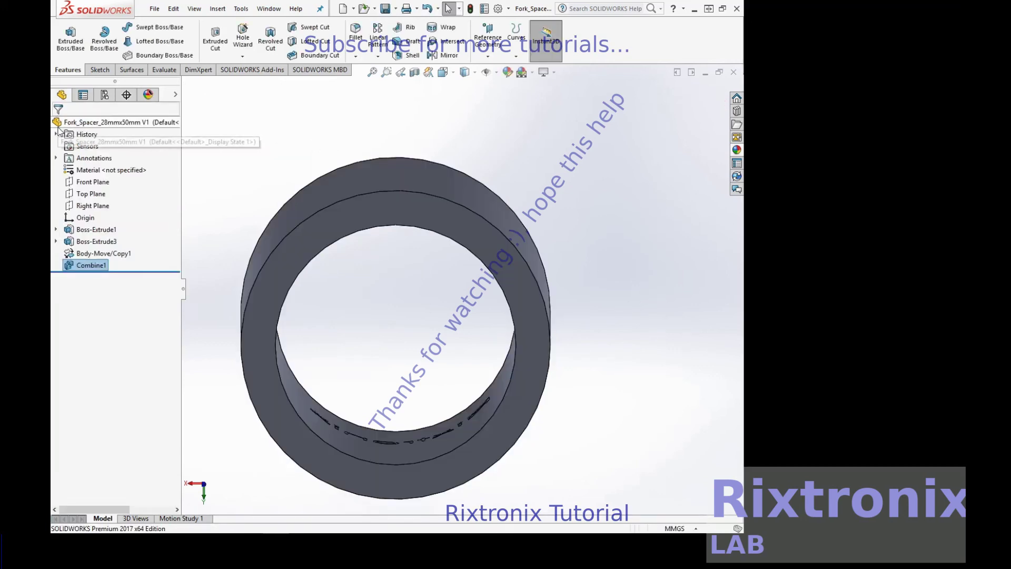
Step: Orbit the tube to show Rixtronix recessed around the inside of its bore
{"action": "left_click", "coordinate": [154, 8]}
{"action": "left_click", "coordinate": [608, 170]}
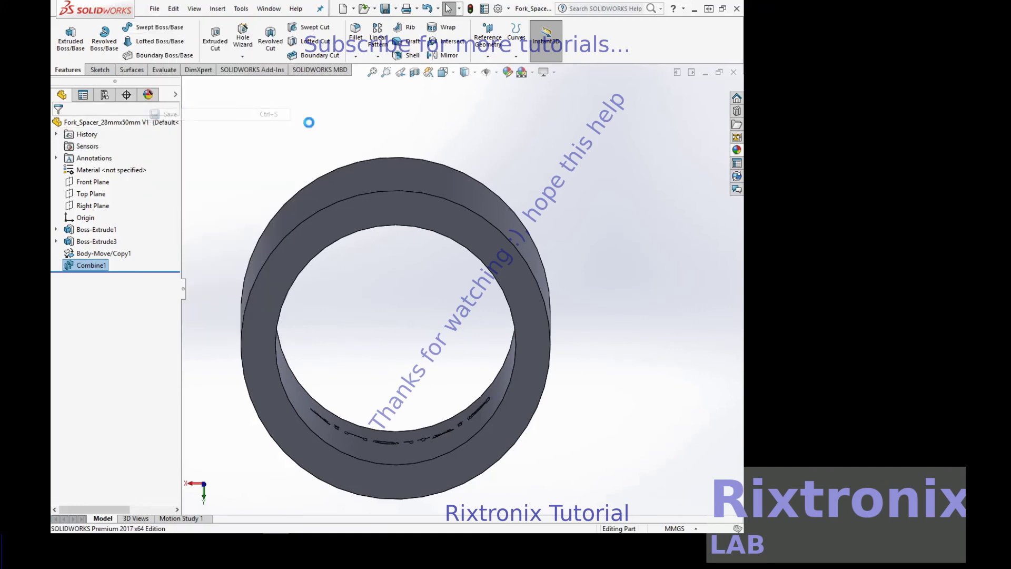
{"action": "right_click", "coordinate": [608, 170]}
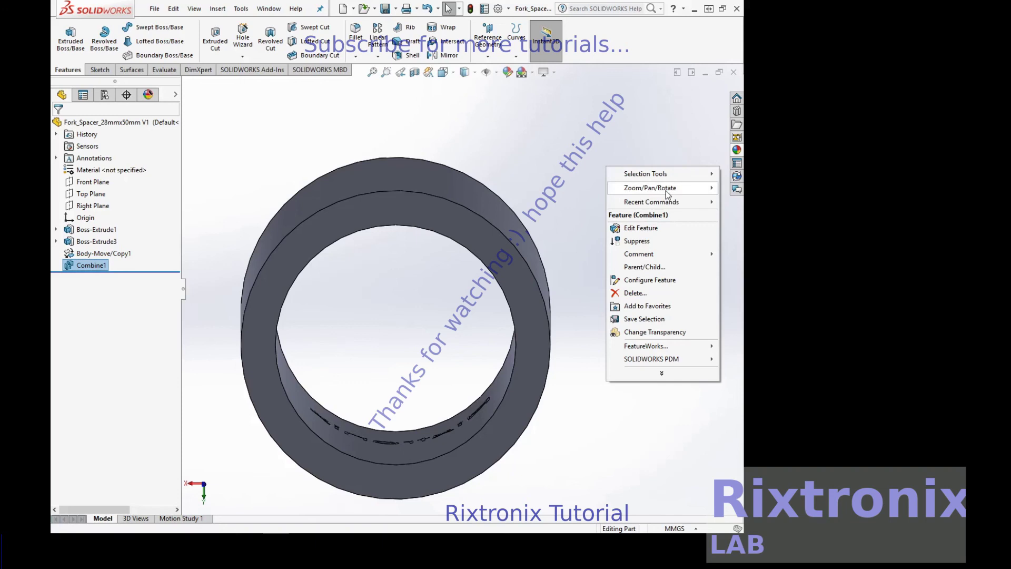
{"action": "mouse_move", "coordinate": [650, 188]}
{"action": "left_click", "coordinate": [524, 240]}
{"action": "mouse_move", "coordinate": [654, 207]}
{"action": "left_mouse_down"}
{"action": "mouse_move", "coordinate": [638, 244]}
{"action": "mouse_move", "coordinate": [631, 237]}
{"action": "mouse_move", "coordinate": [688, 232]}
{"action": "mouse_move", "coordinate": [677, 199]}
{"action": "mouse_move", "coordinate": [684, 165]}
{"action": "mouse_move", "coordinate": [714, 159]}
{"action": "mouse_move", "coordinate": [738, 237]}
{"action": "mouse_move", "coordinate": [640, 230]}
{"action": "mouse_move", "coordinate": [639, 244]}
{"action": "mouse_move", "coordinate": [633, 215]}
{"action": "left_mouse_up"}
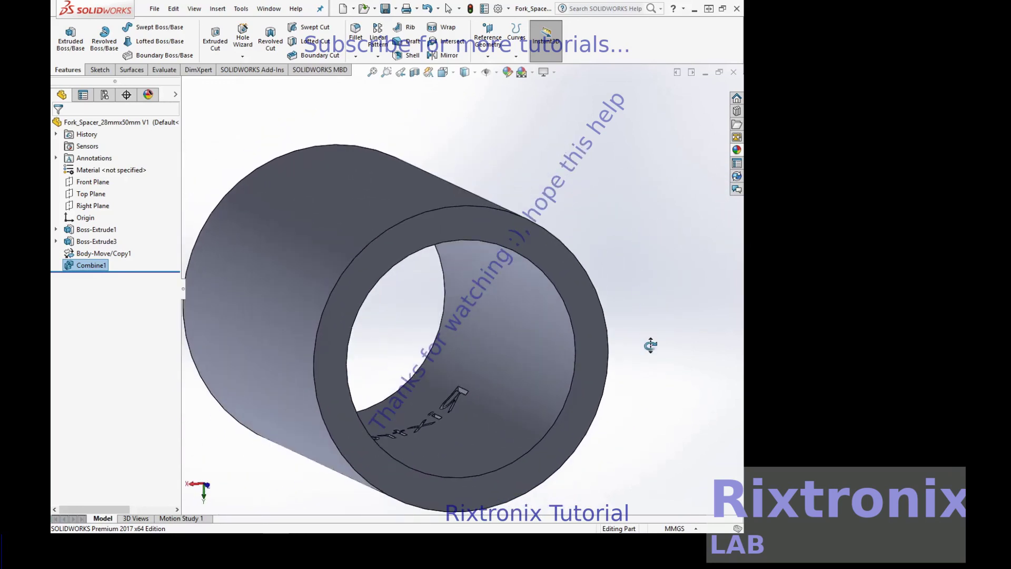
{"action": "mouse_move", "coordinate": [646, 345]}
{"action": "left_mouse_down"}
{"action": "mouse_move", "coordinate": [641, 275]}
{"action": "mouse_move", "coordinate": [693, 309]}
{"action": "mouse_move", "coordinate": [702, 347]}
{"action": "mouse_move", "coordinate": [652, 354]}
{"action": "mouse_move", "coordinate": [641, 368]}
{"action": "mouse_move", "coordinate": [661, 363]}
{"action": "mouse_move", "coordinate": [650, 399]}
{"action": "mouse_move", "coordinate": [633, 384]}
{"action": "mouse_move", "coordinate": [675, 379]}
{"action": "mouse_move", "coordinate": [661, 300]}
{"action": "mouse_move", "coordinate": [661, 388]}
{"action": "mouse_move", "coordinate": [638, 388]}
{"action": "mouse_move", "coordinate": [672, 387]}
{"action": "mouse_move", "coordinate": [661, 388]}
{"action": "left_mouse_up"}
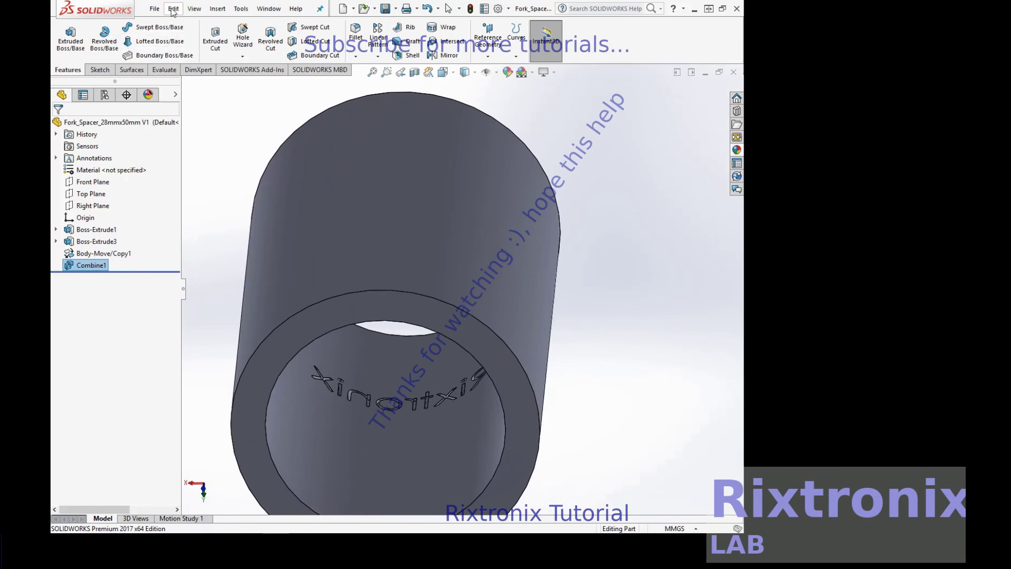